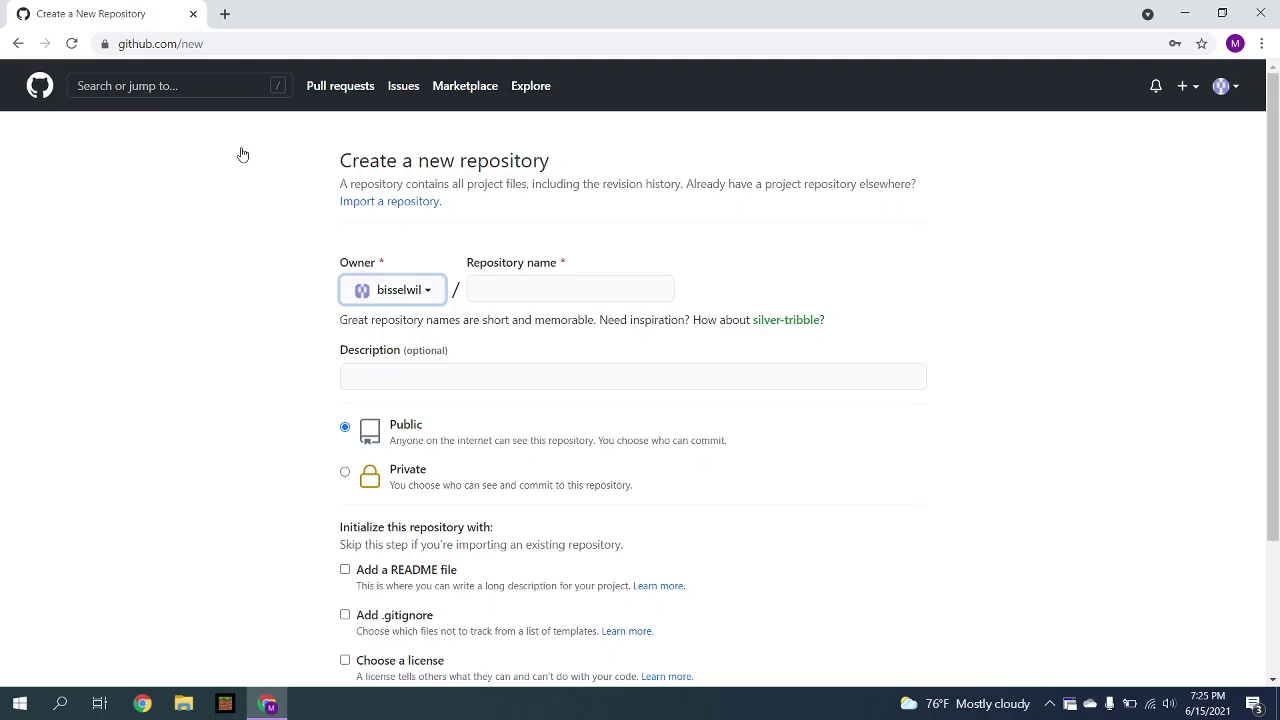
Create a public repository named "example website" with no description and no initial files
click(527, 297)
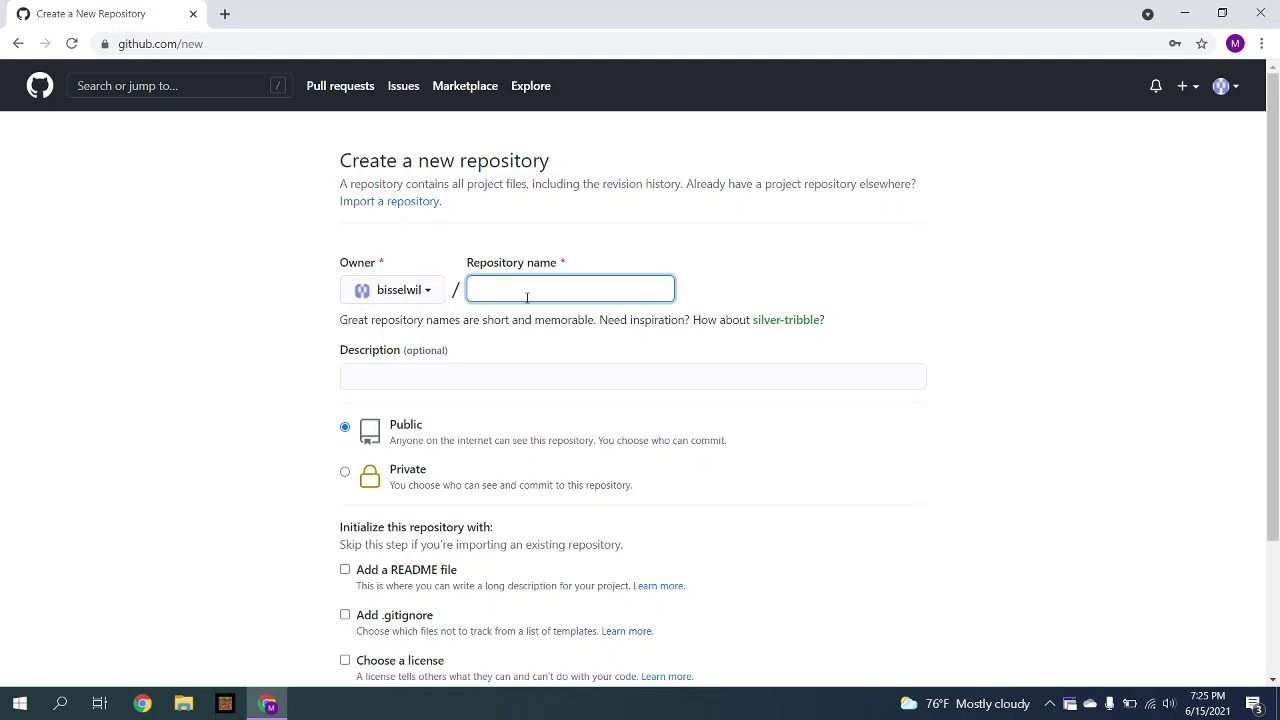
text(exam)
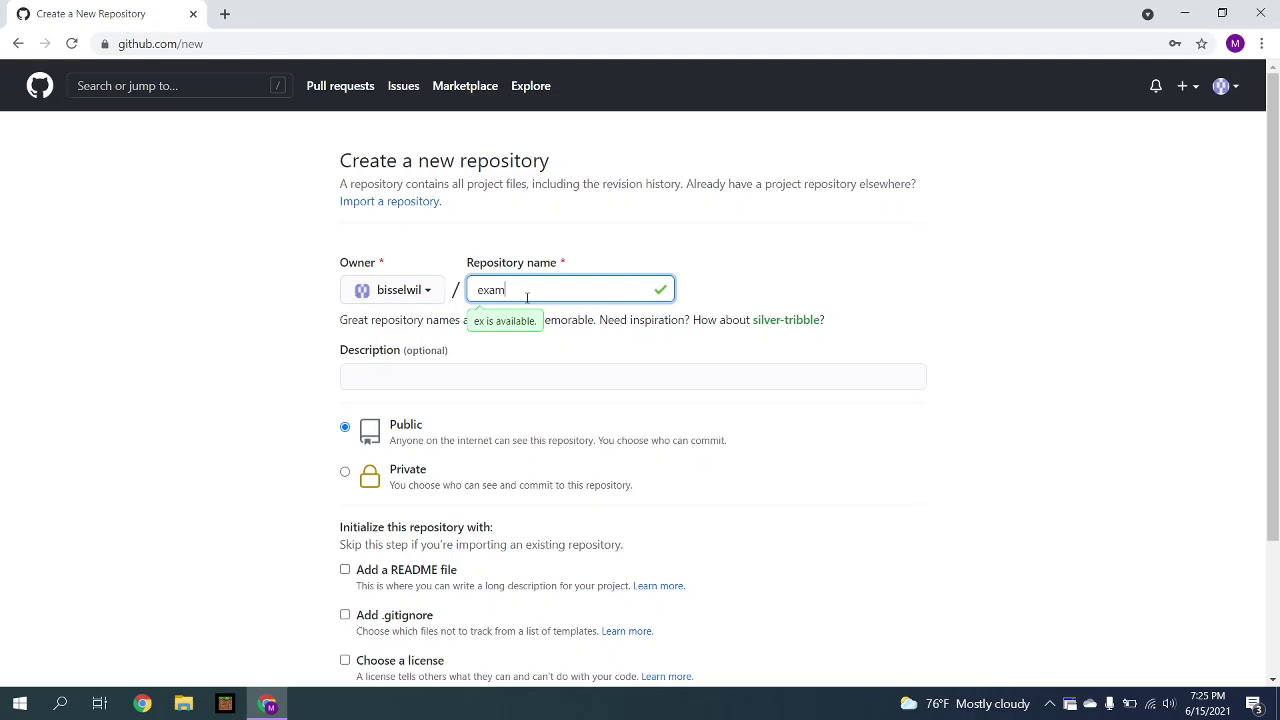
text(ple webs)
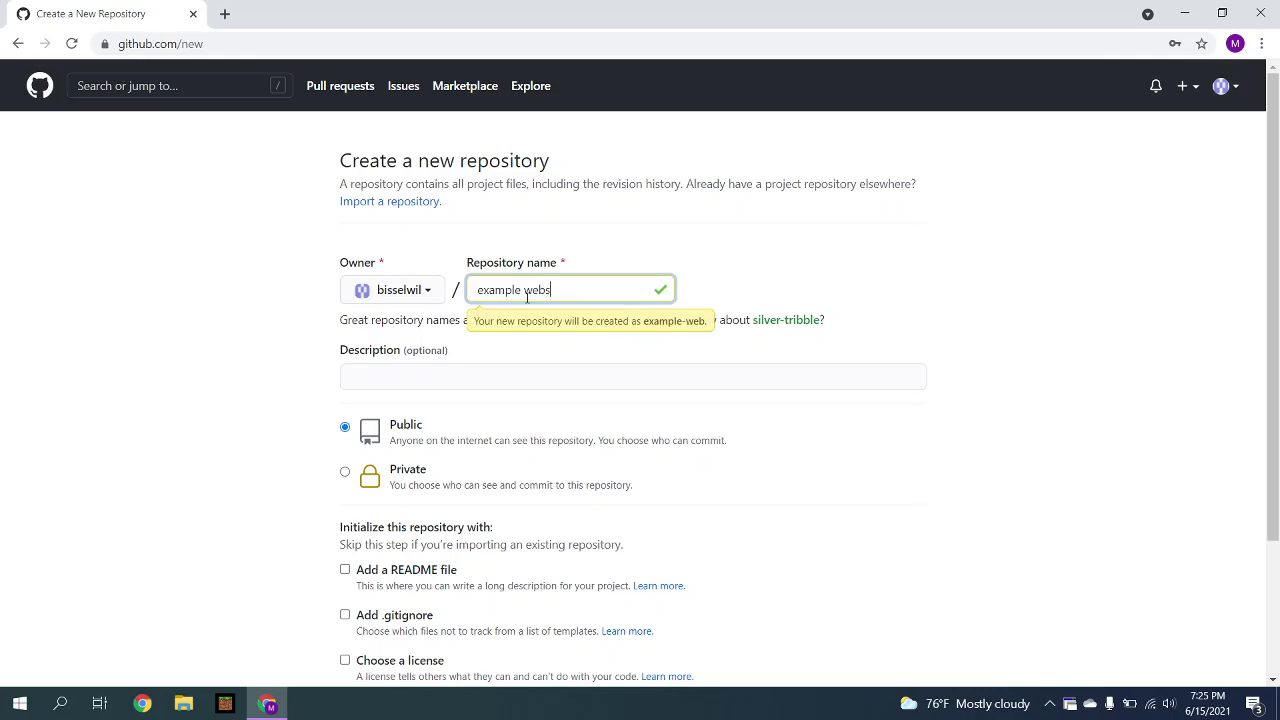
text(ite)
click(428, 375)
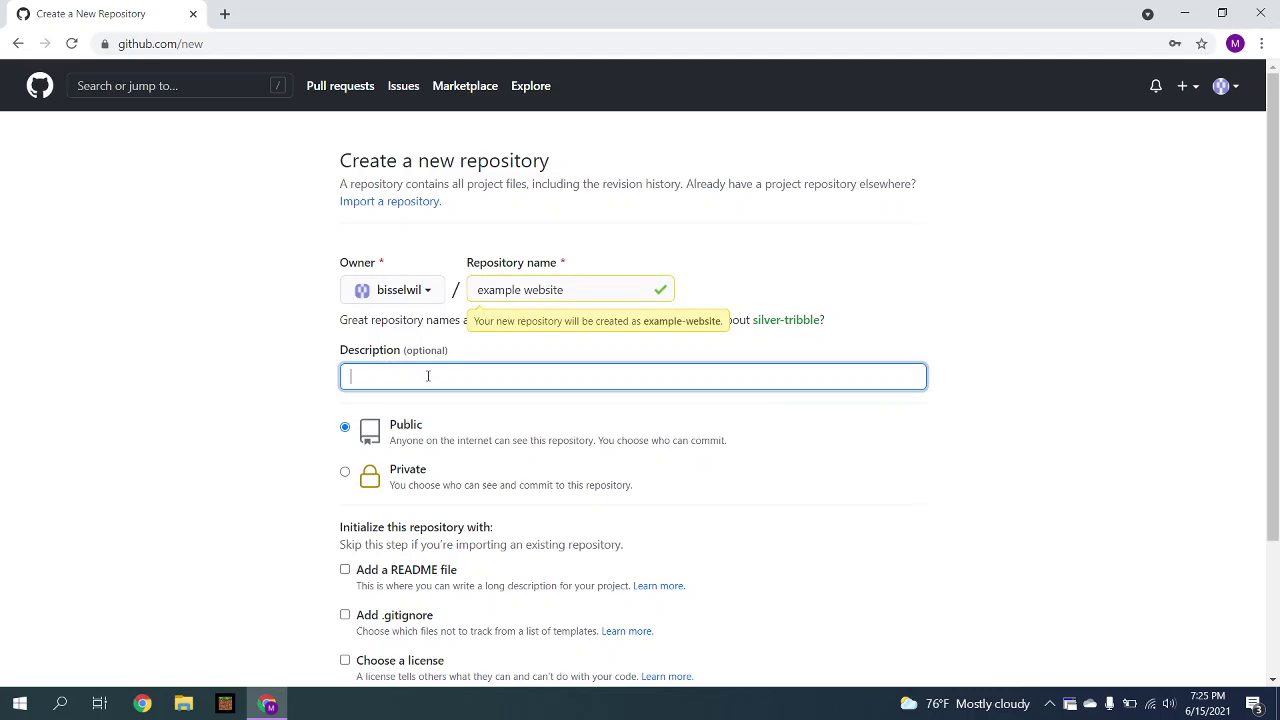
scroll(428, 375, down, 3)
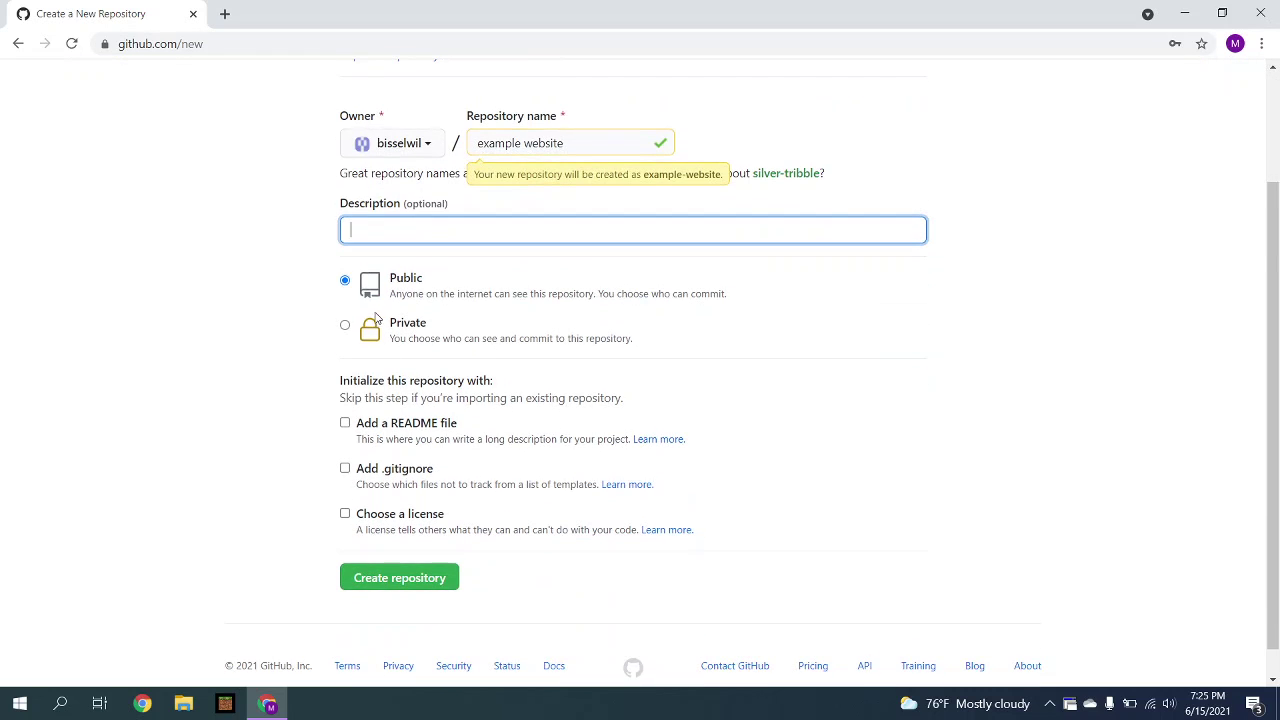
click(370, 589)
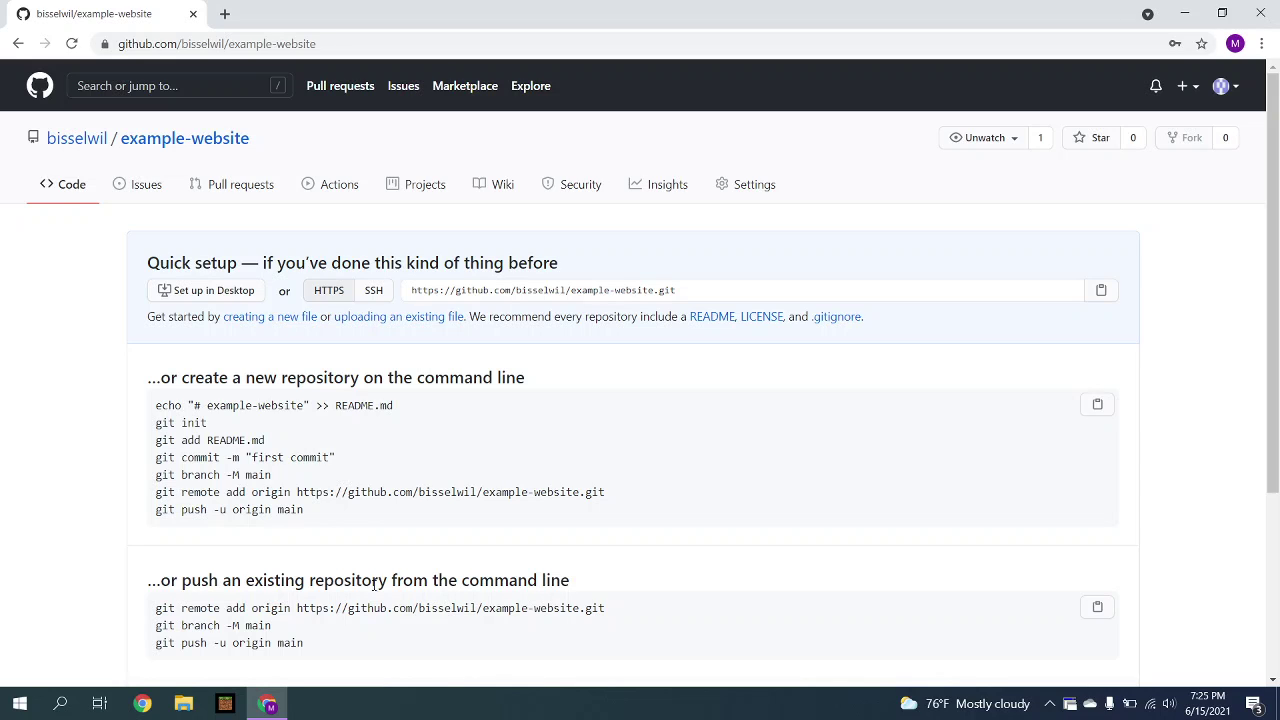
Start a new file in the empty repository and name it index.html
scroll(384, 529, down, 5)
scroll(384, 529, up, 5)
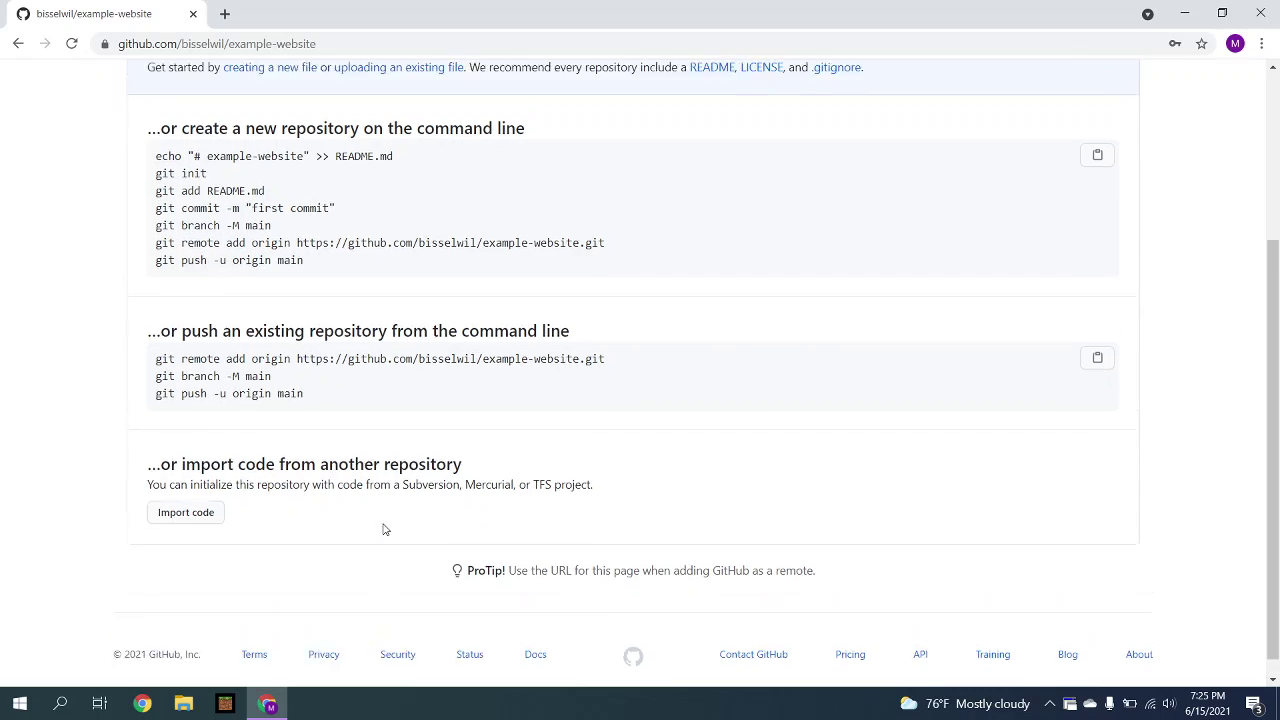
scroll(384, 529, down, 5)
scroll(384, 529, up, 4)
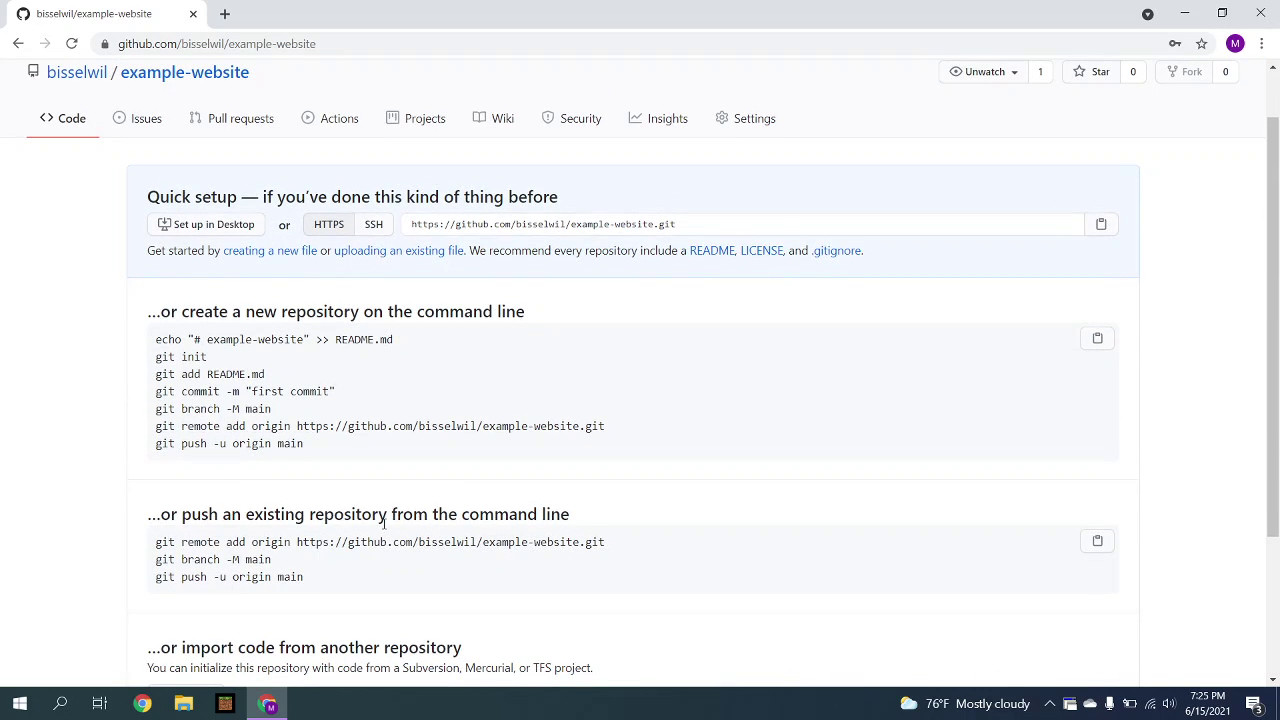
click(290, 251)
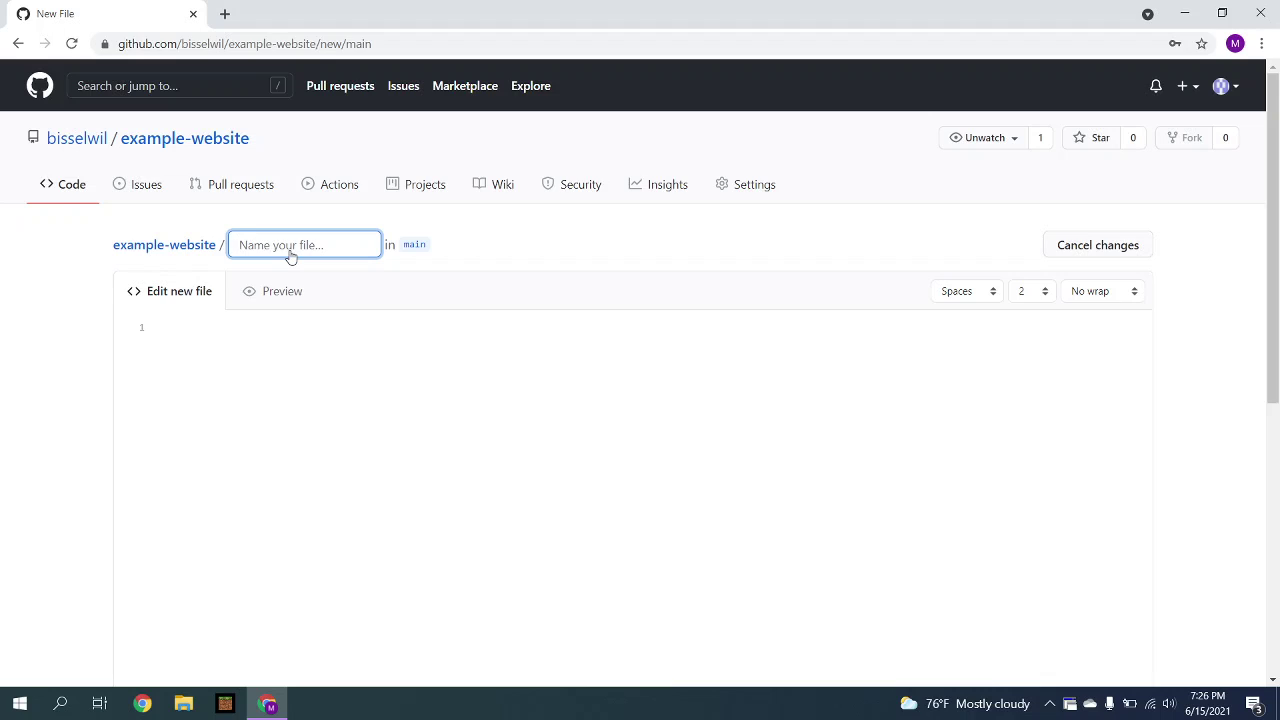
text(index.html)
click(378, 373)
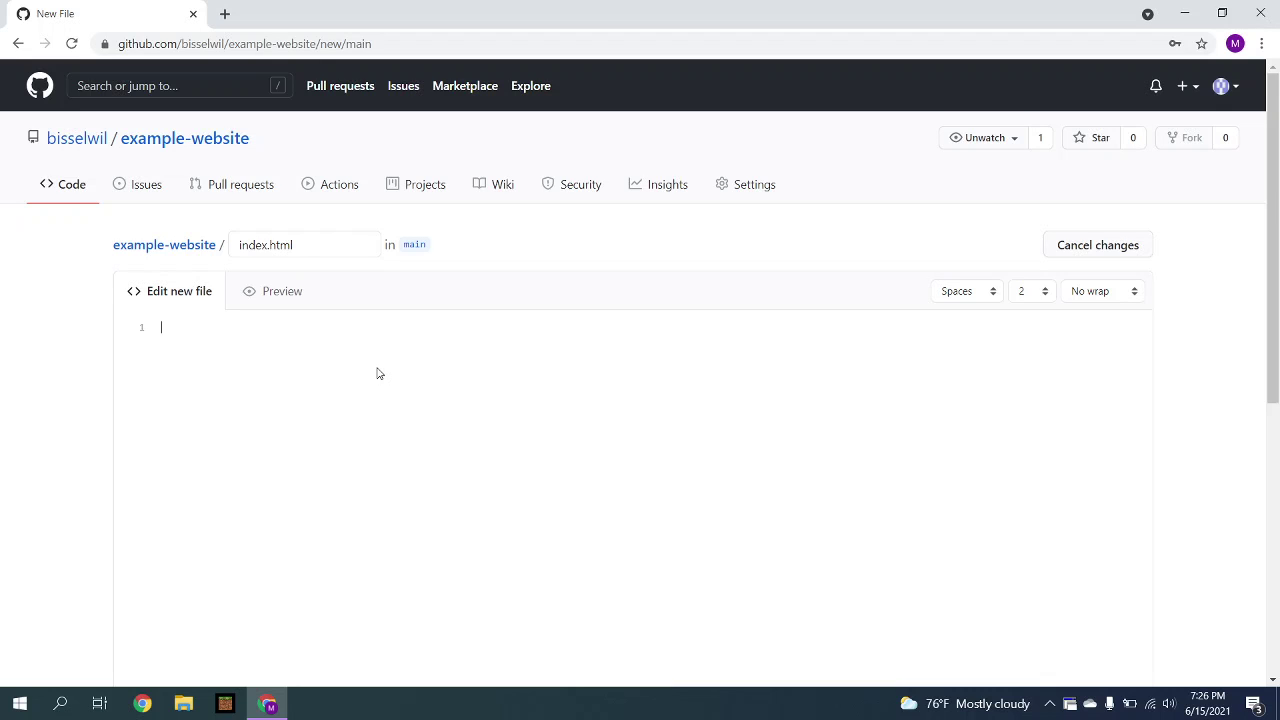
Enter "blank" as the content of index.html and commit the new file with the default commit message
scroll(191, 289, down, 3)
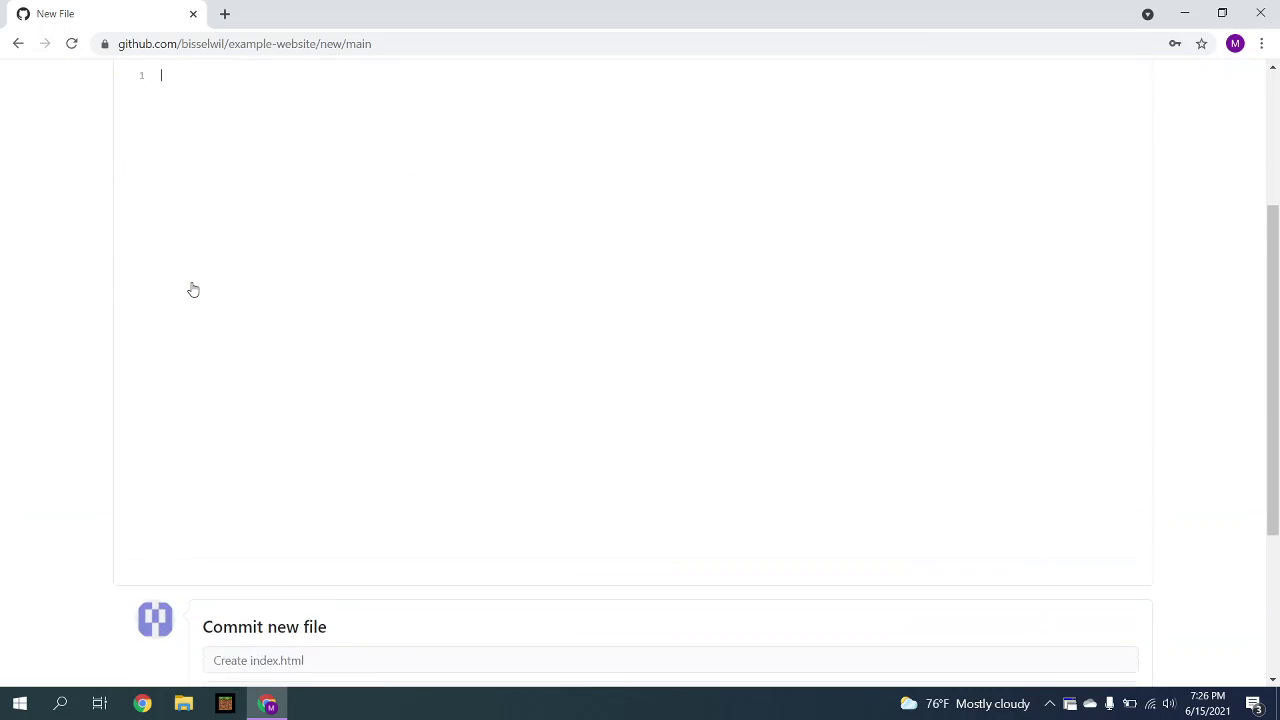
scroll(193, 289, down, 2)
scroll(193, 289, up, 5)
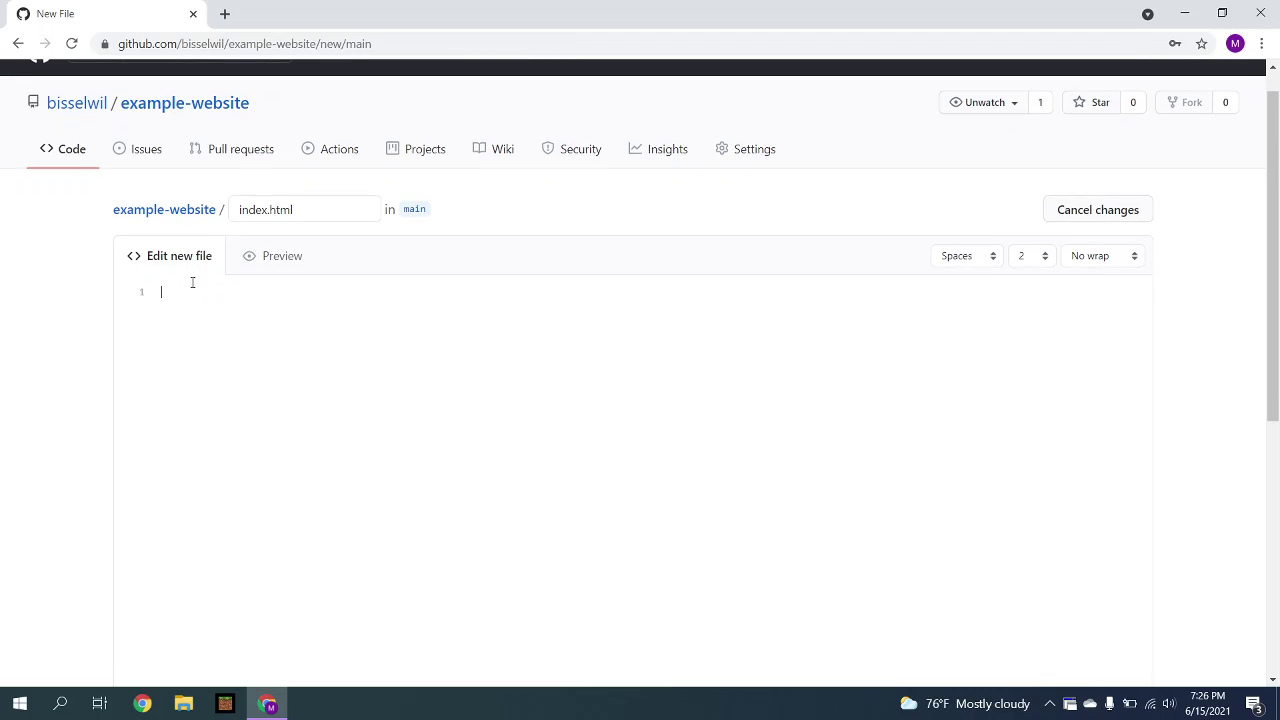
text(blank)
scroll(192, 282, down, 1)
scroll(192, 283, down, 1)
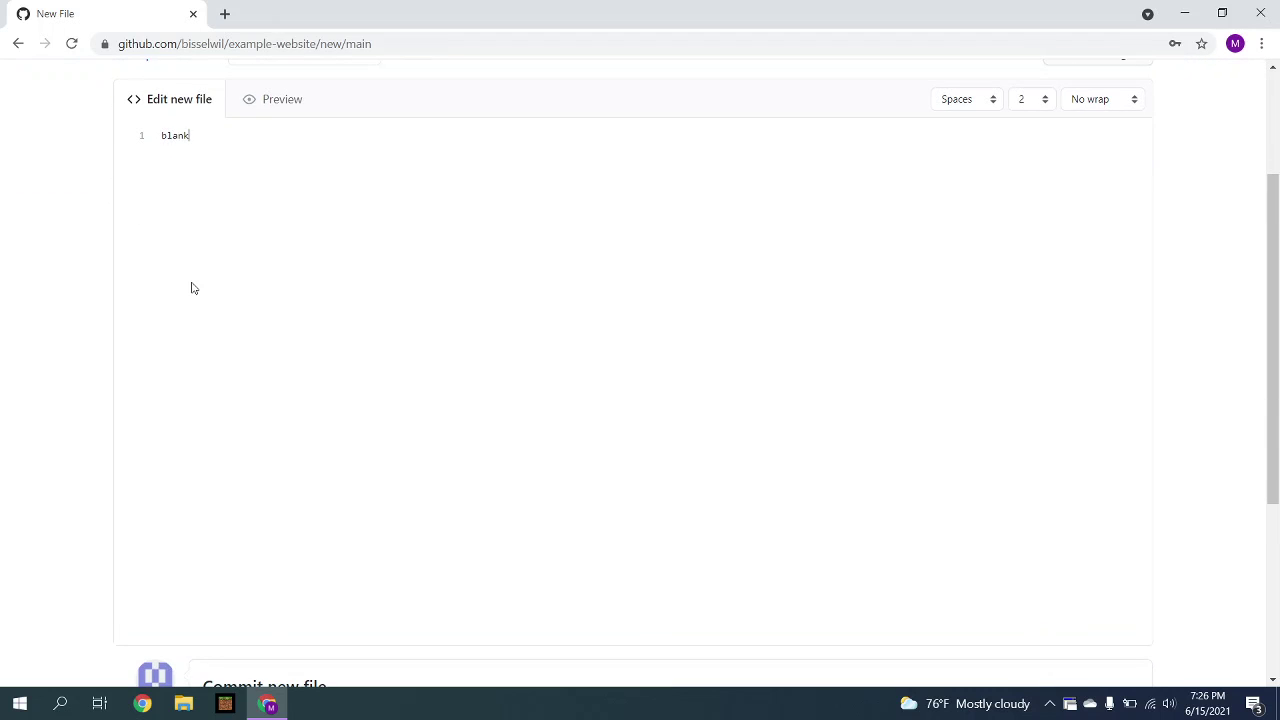
scroll(193, 288, down, 1)
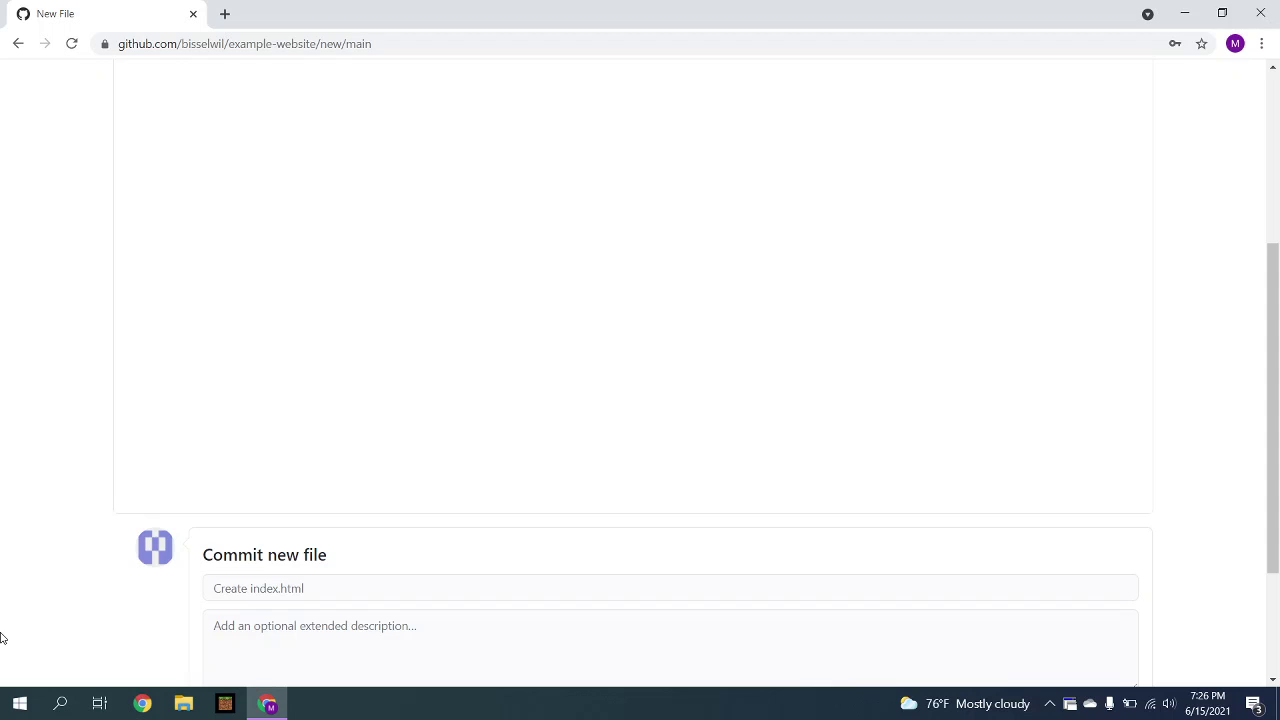
scroll(32, 562, down, 2)
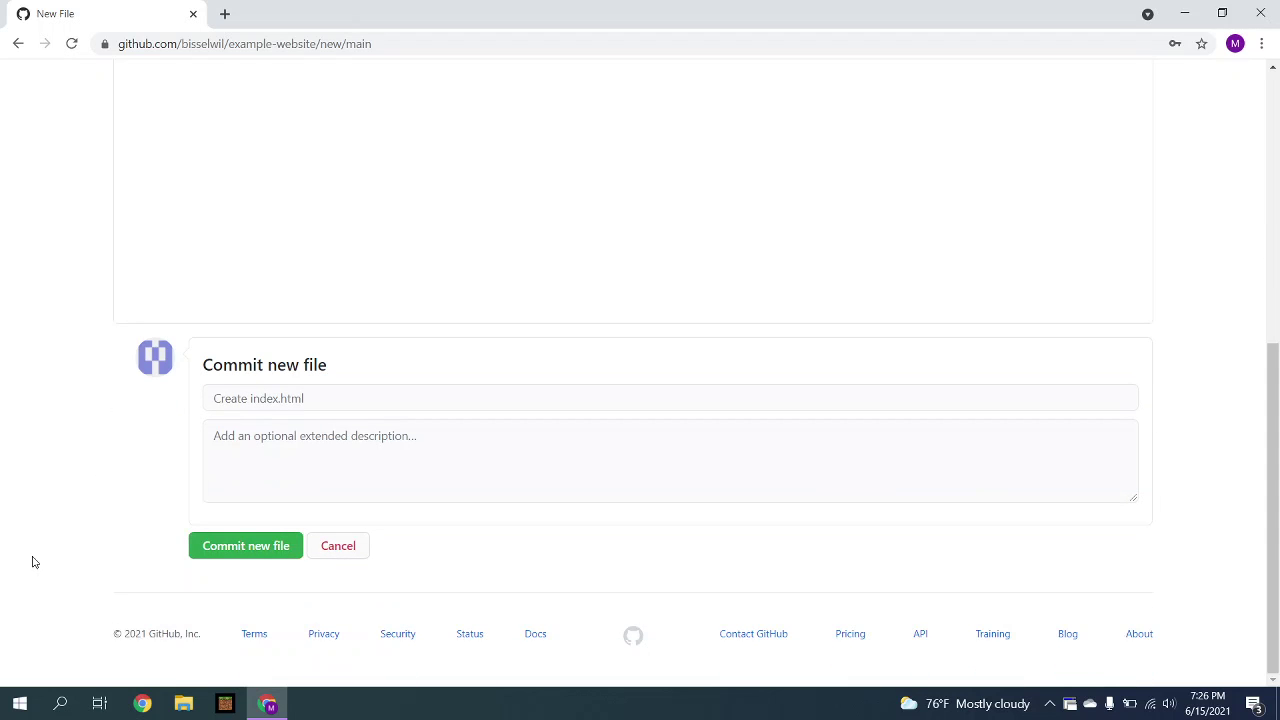
click(237, 544)
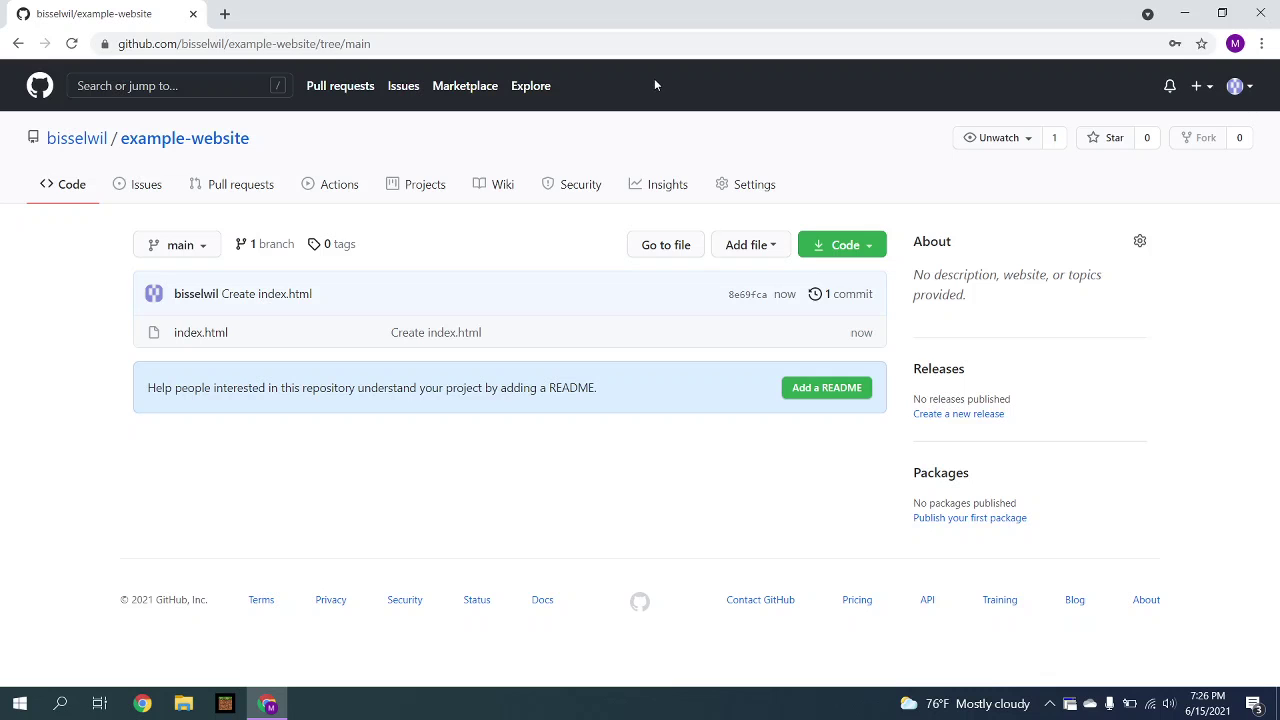
Open the GitHub Pages settings of the example-website repository
click(748, 182)
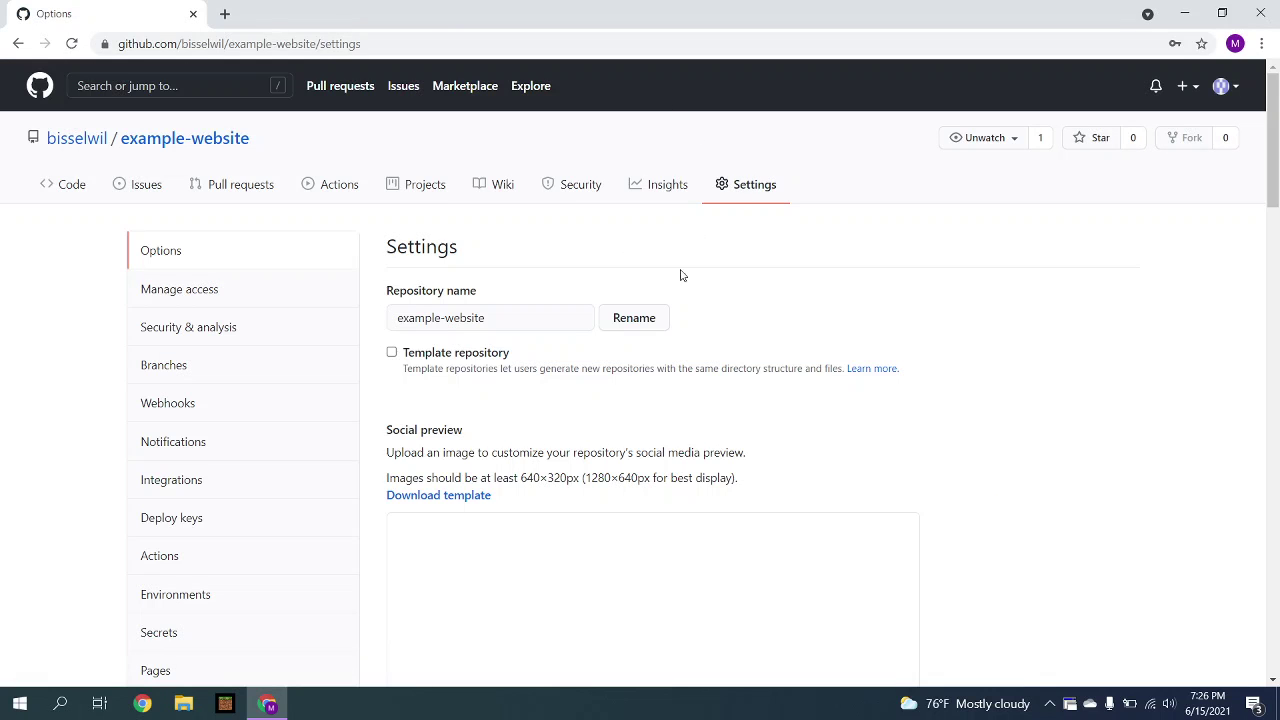
scroll(606, 430, down, 1)
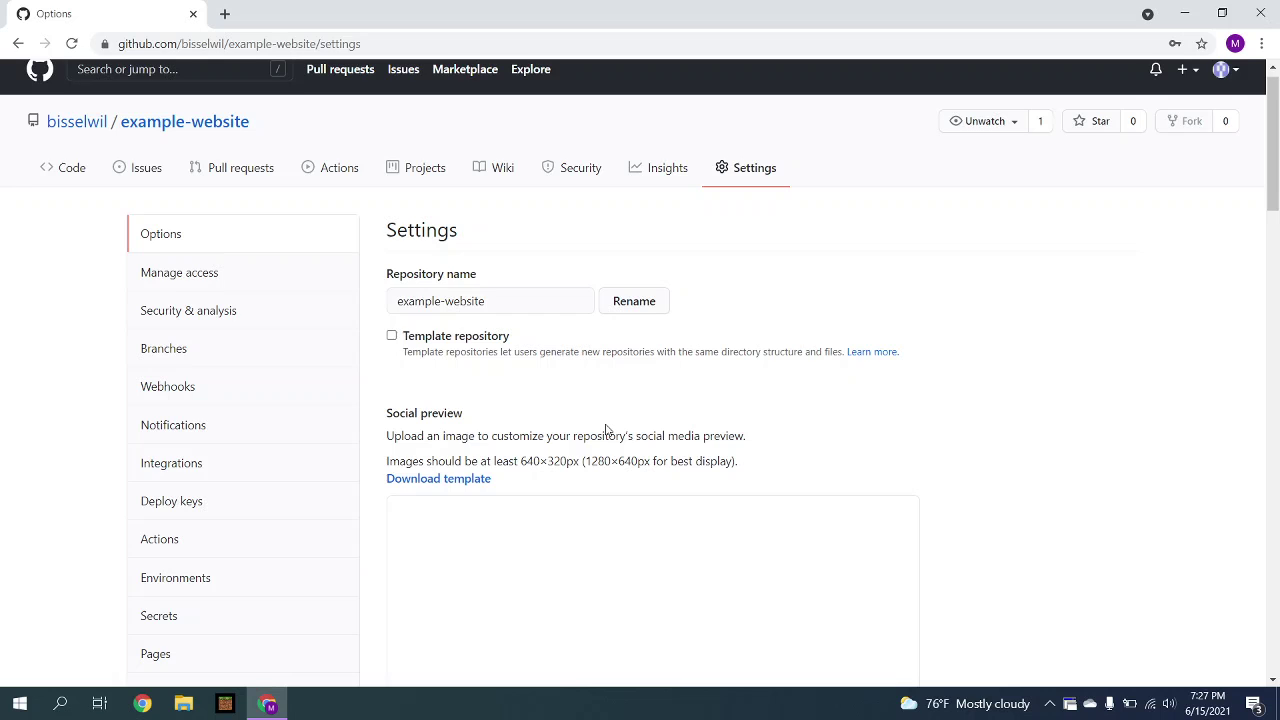
scroll(606, 430, down, 1)
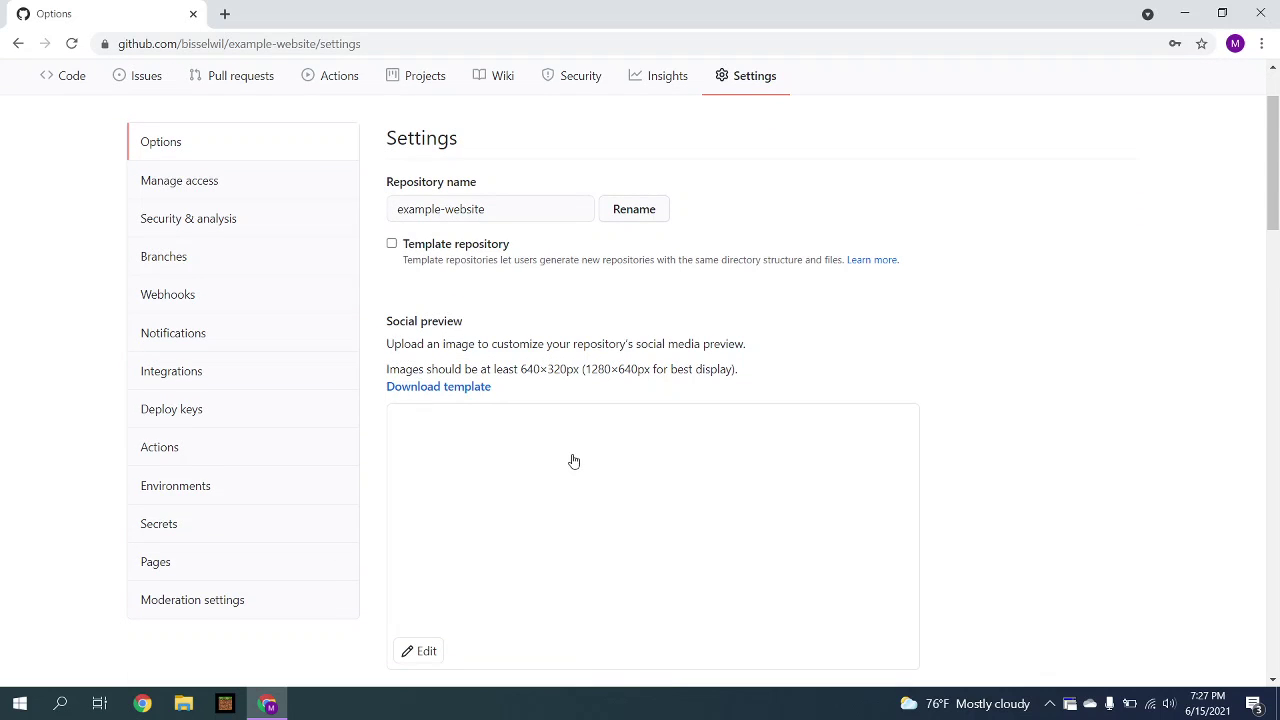
scroll(572, 459, down, 4)
scroll(240, 231, up, 2)
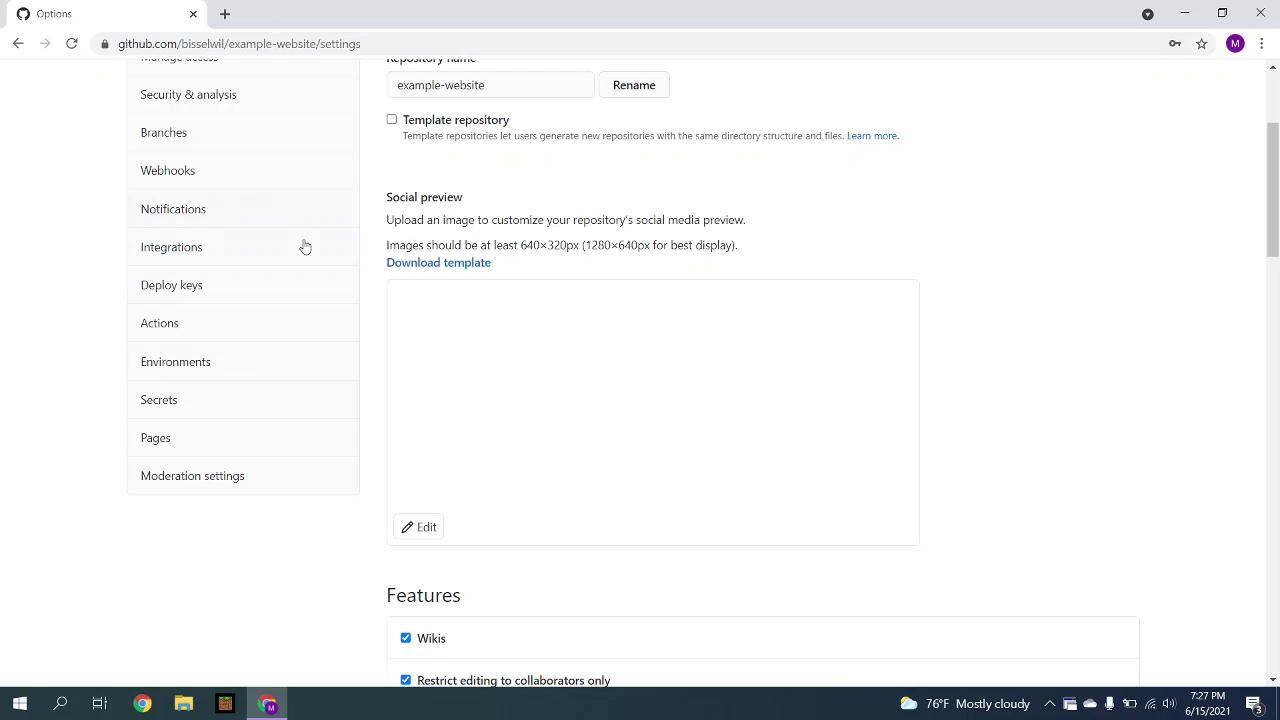
scroll(484, 338, down, 2)
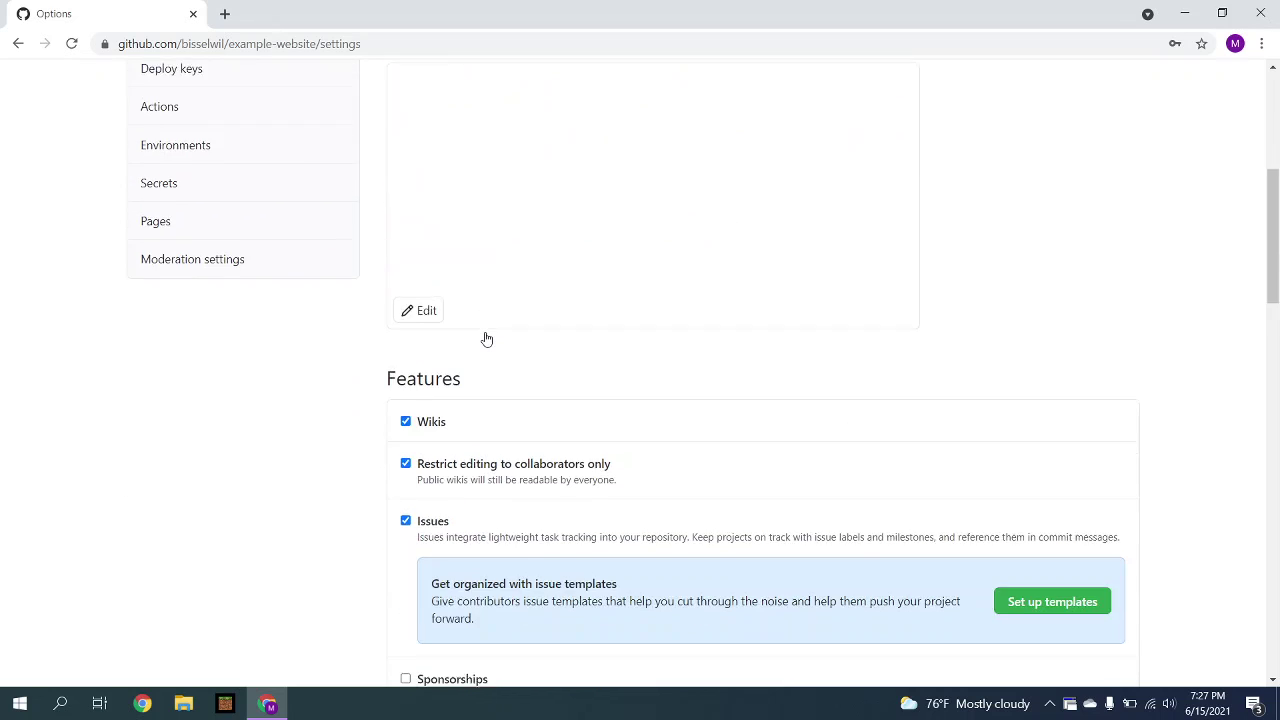
scroll(486, 339, down, 10)
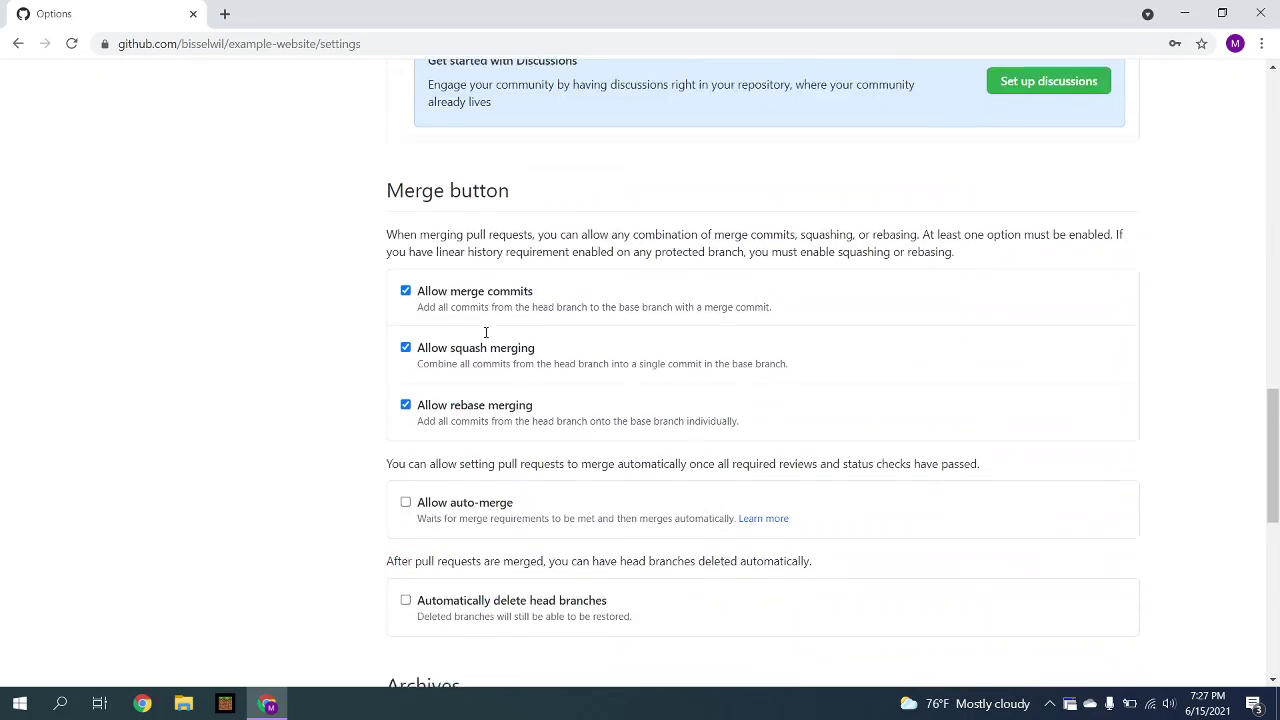
scroll(486, 332, down, 5)
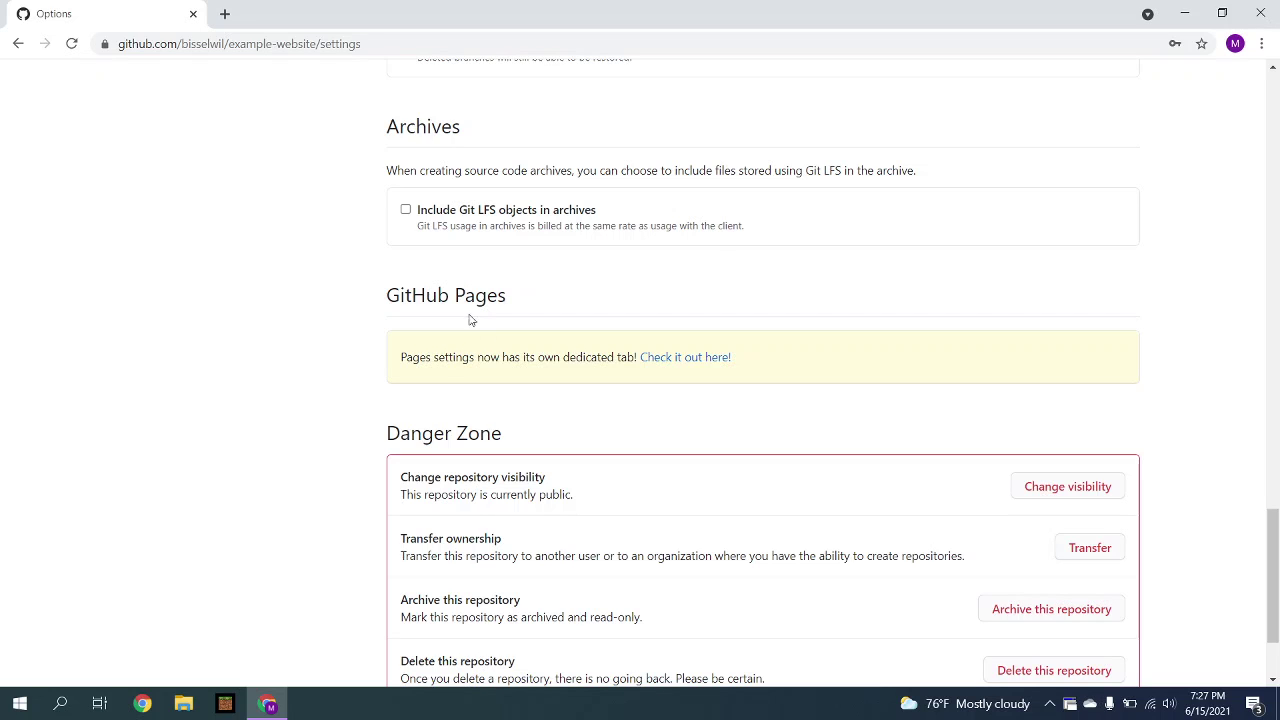
click(682, 358)
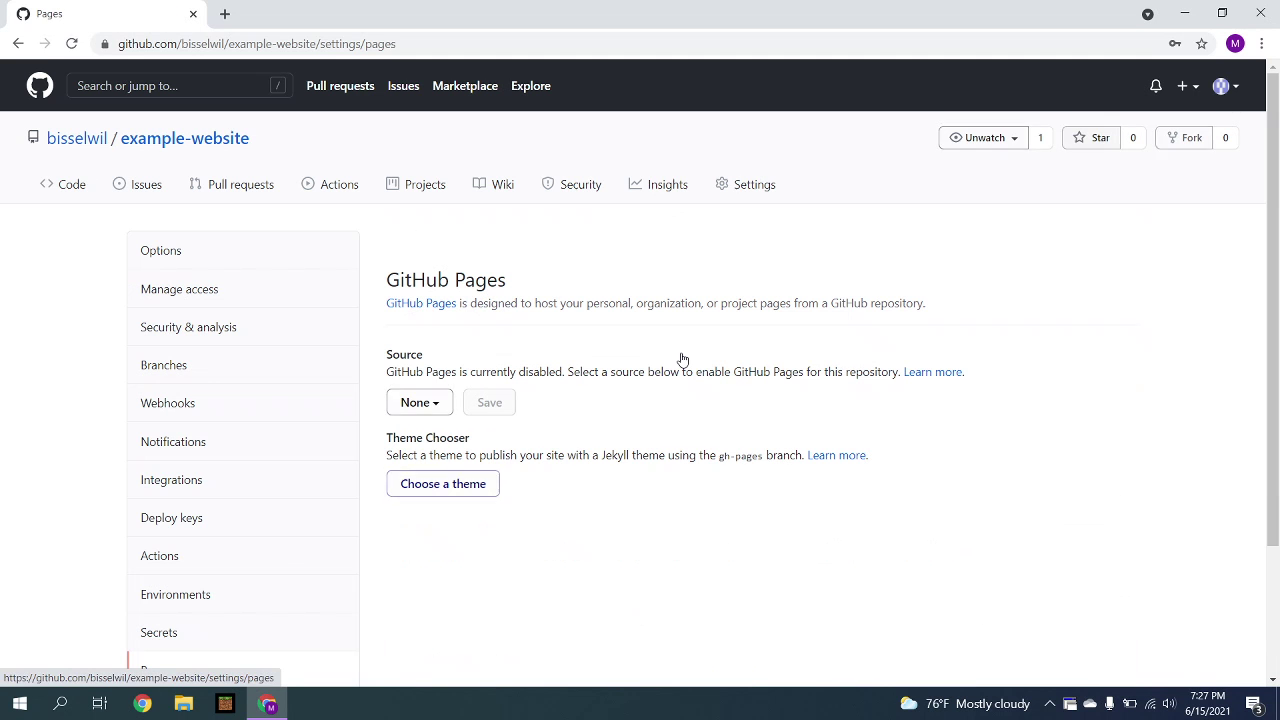
Set the GitHub Pages source to the main branch with the / (root) folder and save it
scroll(498, 402, down, 2)
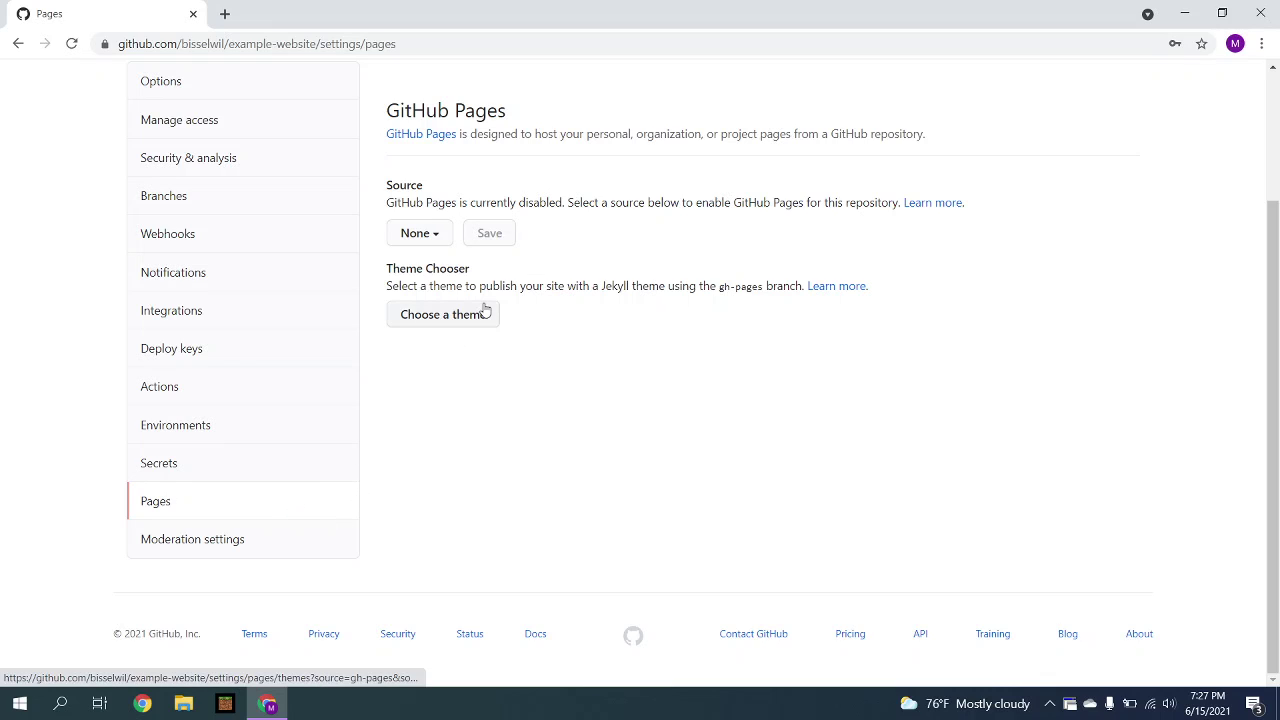
click(418, 232)
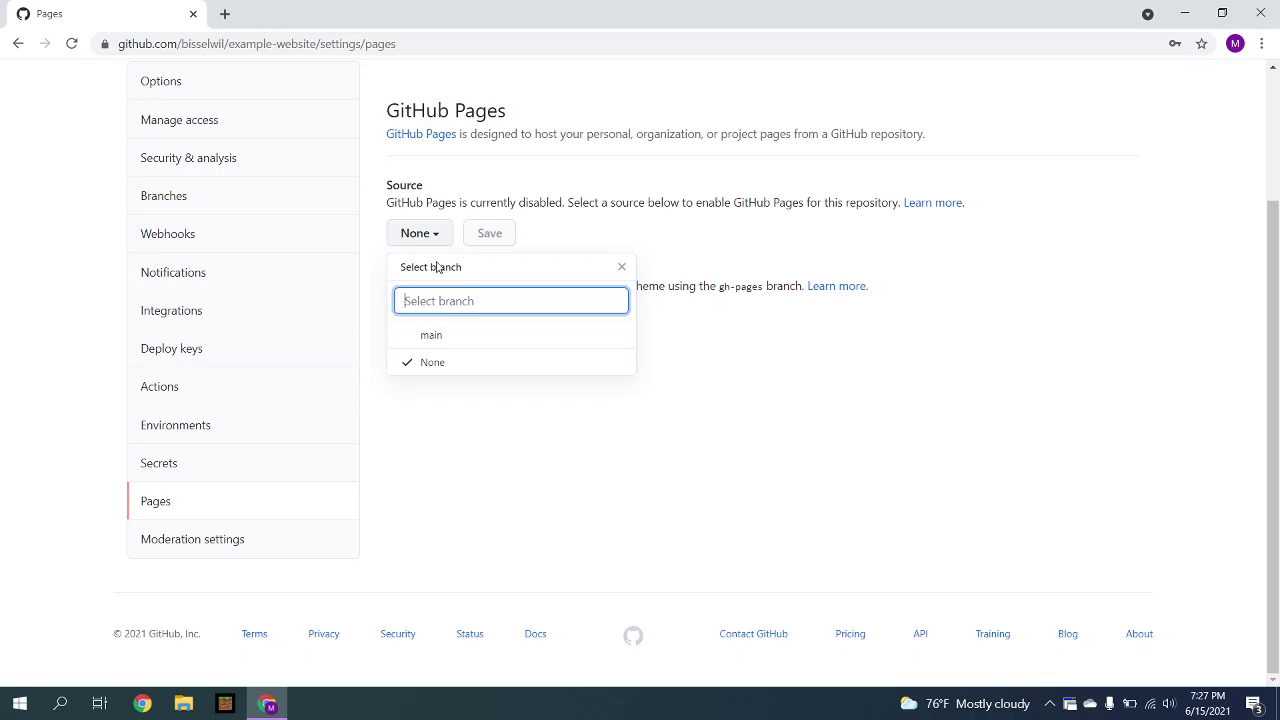
click(464, 346)
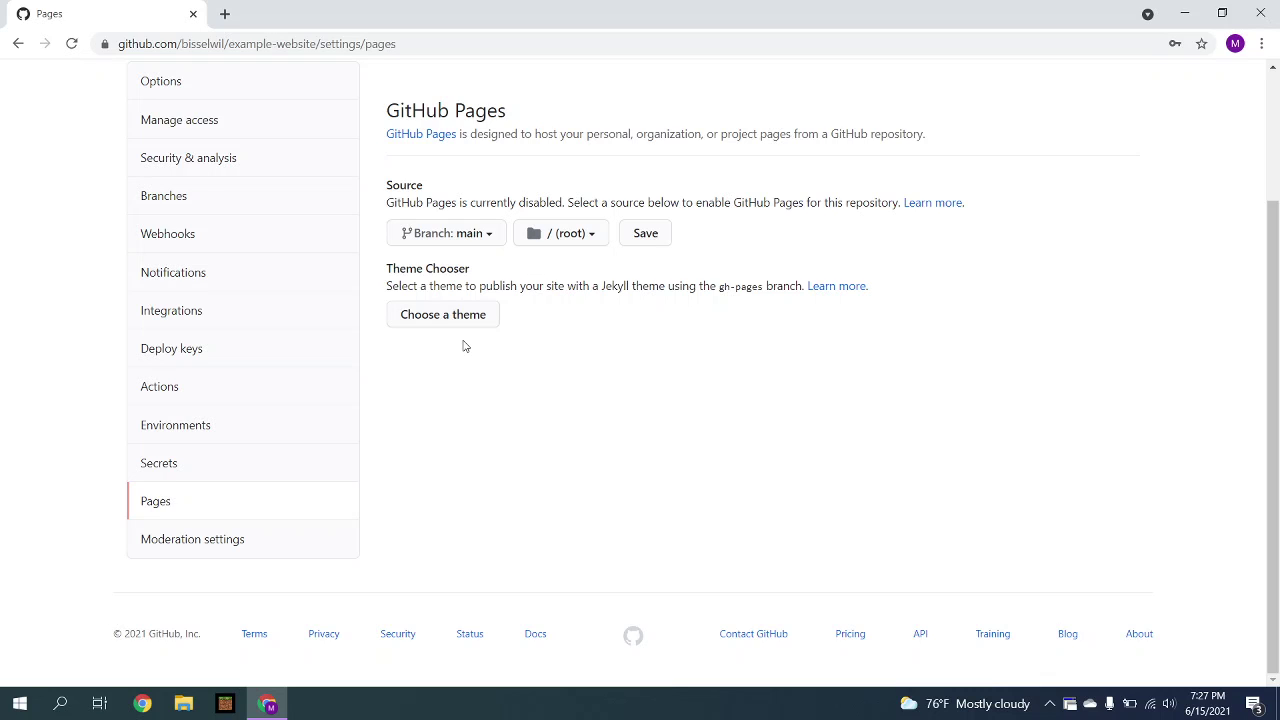
click(645, 235)
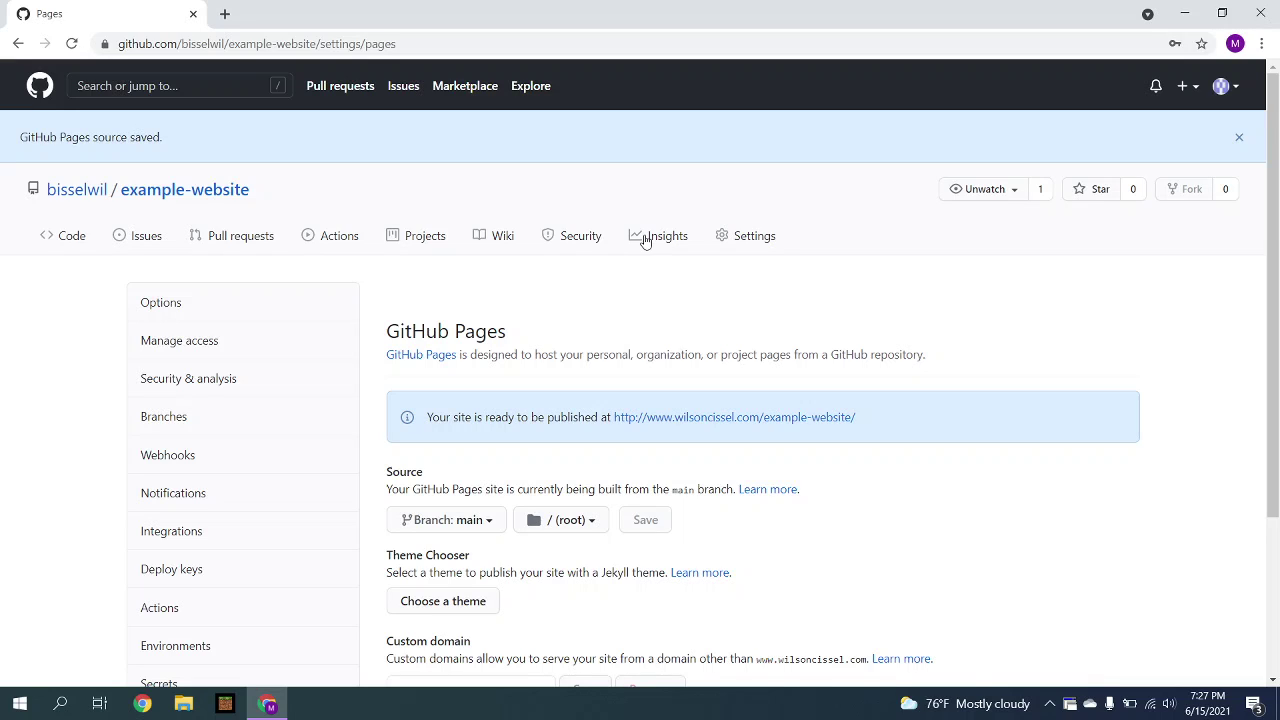
Set the site's custom domain to the "youtubee" subdomain of the owner's personal .com domain, save it and review the DNS check
scroll(572, 392, down, 3)
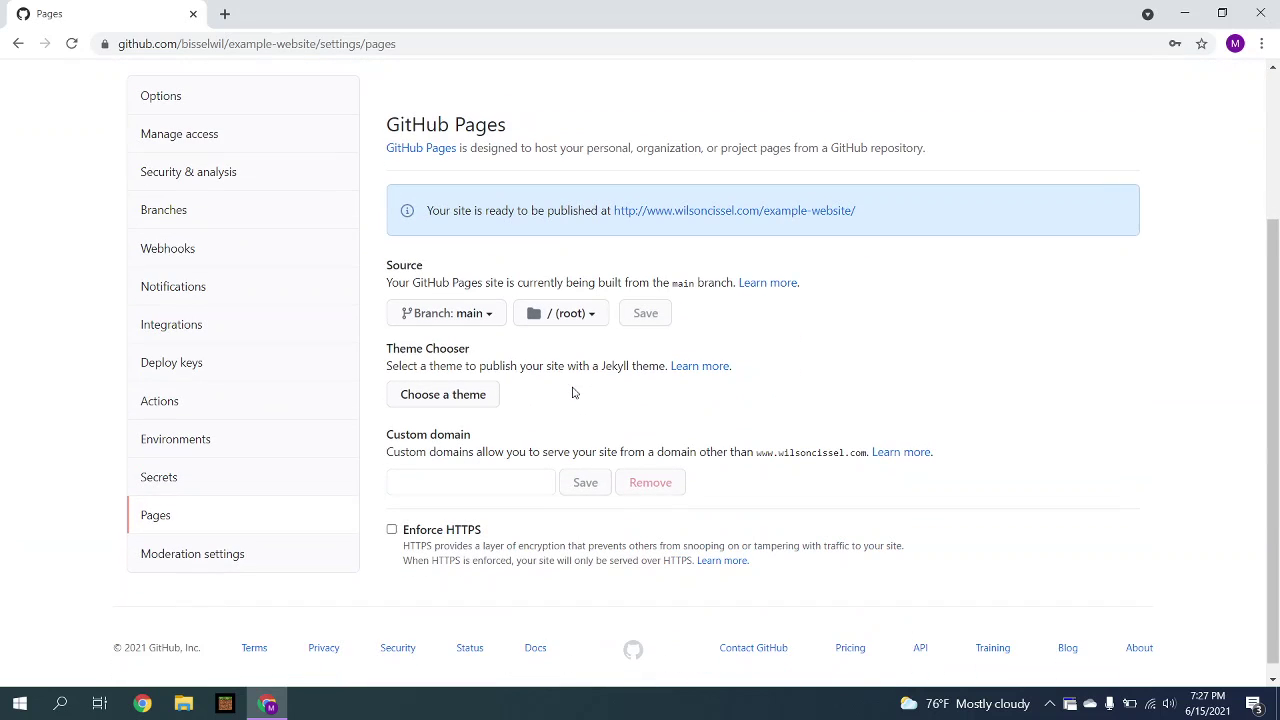
click(473, 483)
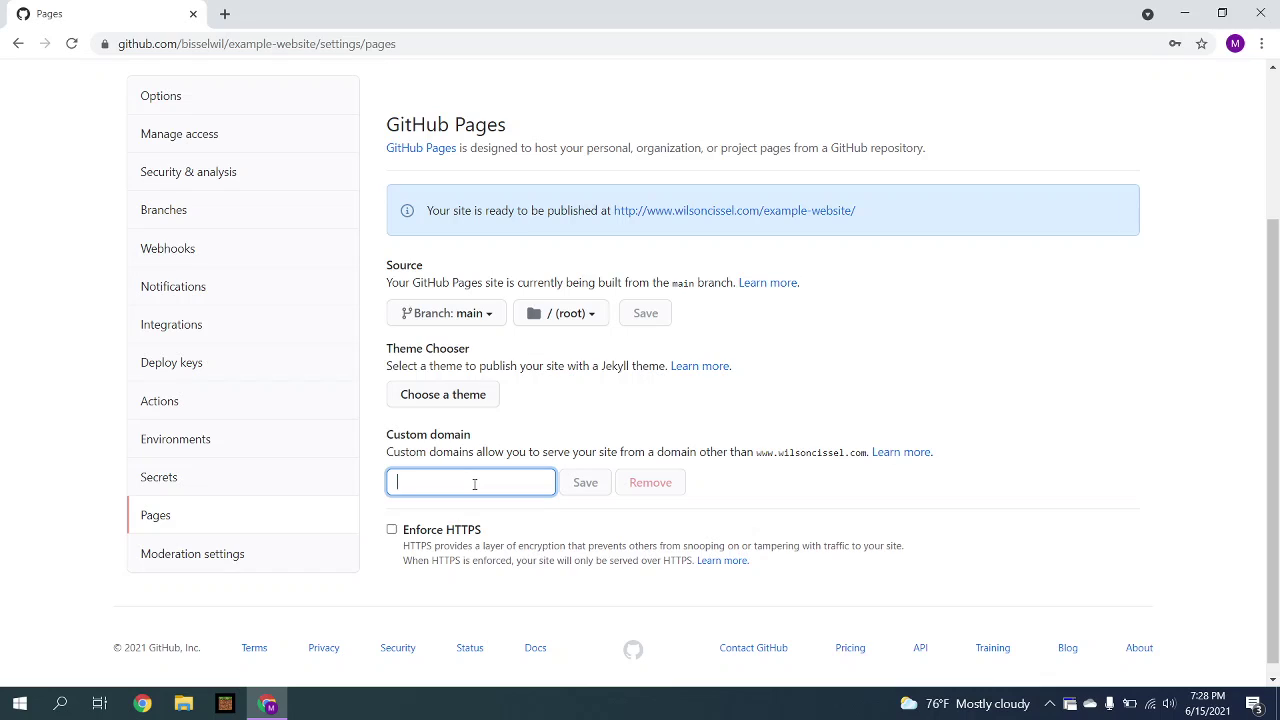
text(youtube)
text(e)
text(e)
text(.wilson)
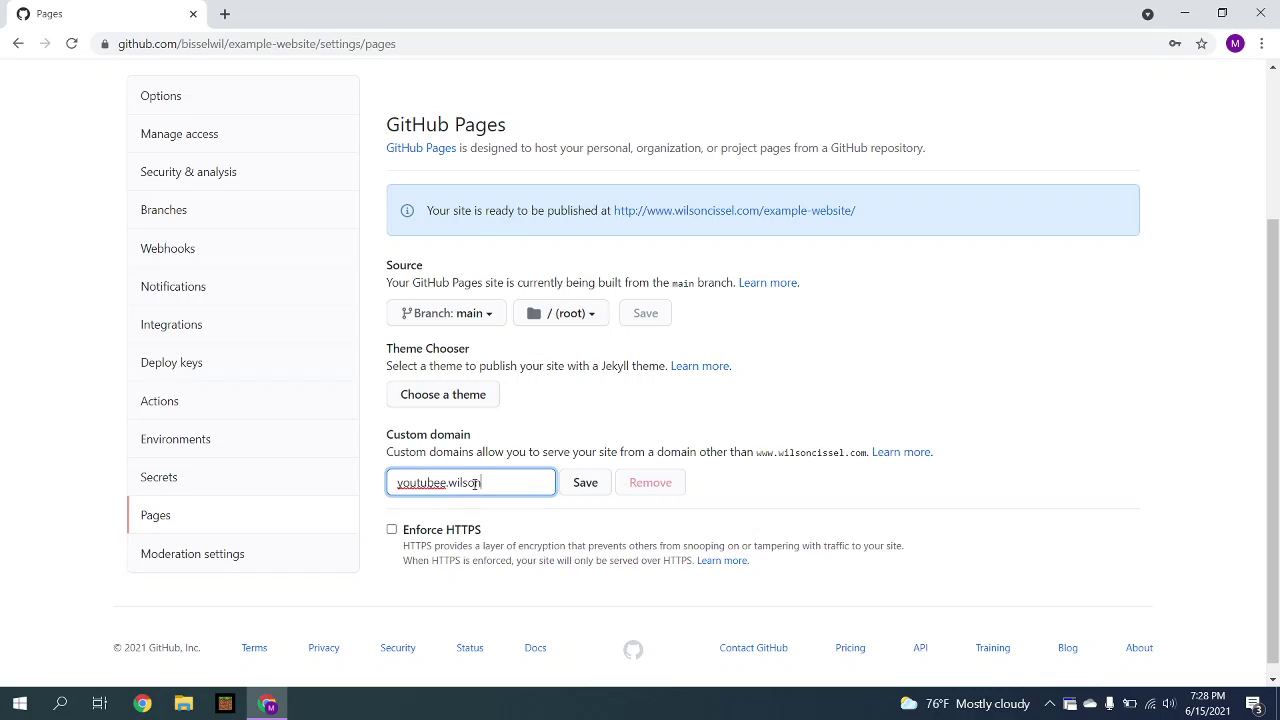
text(cissel.com)
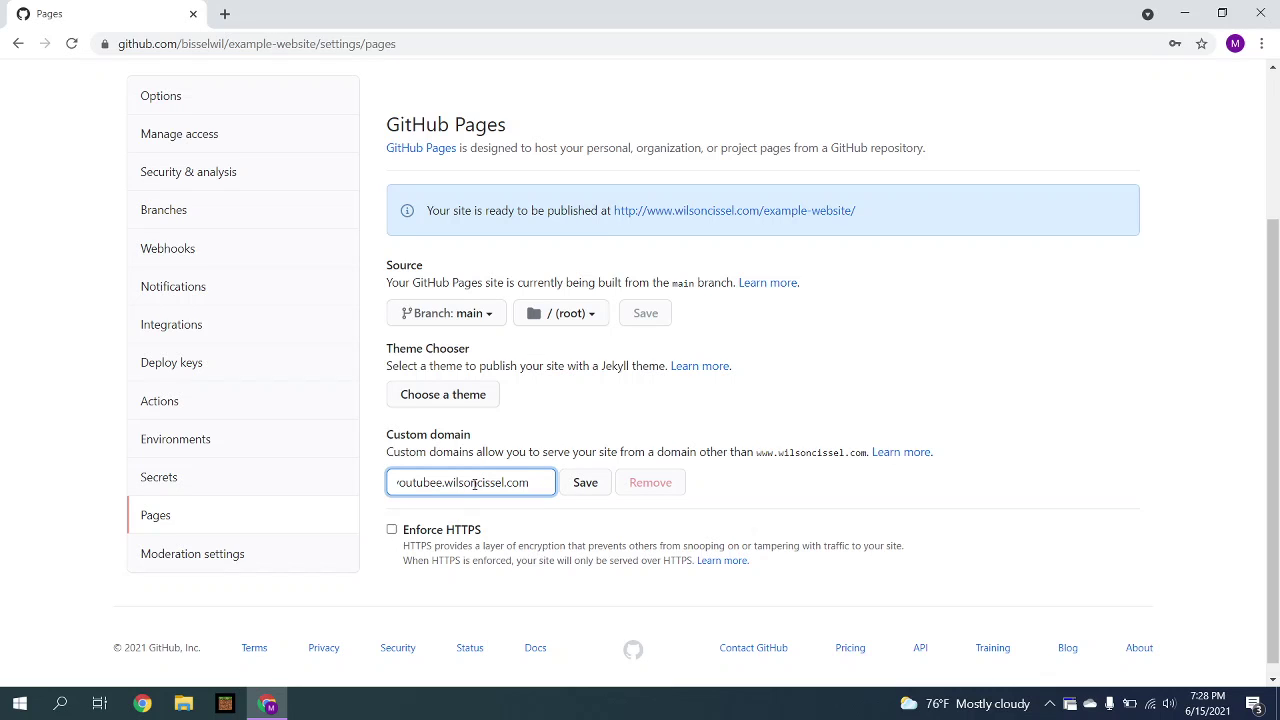
click(586, 493)
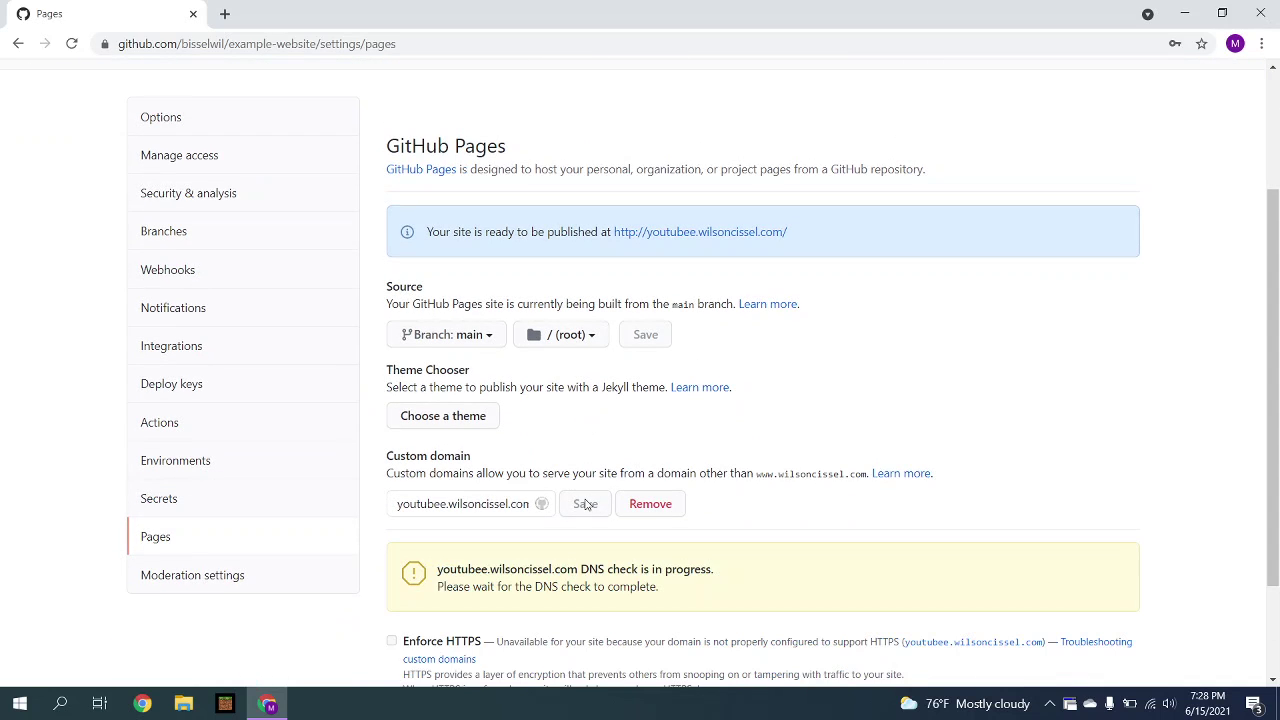
scroll(586, 503, down, 1)
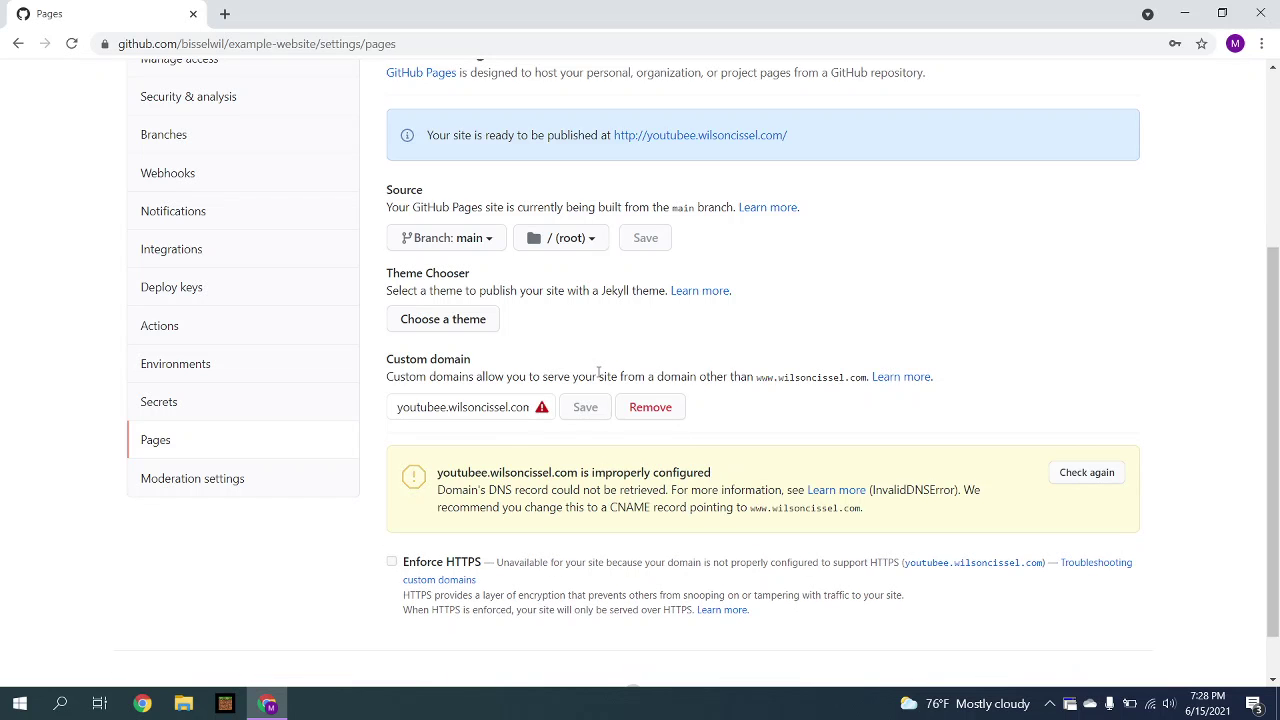
scroll(599, 372, up, 5)
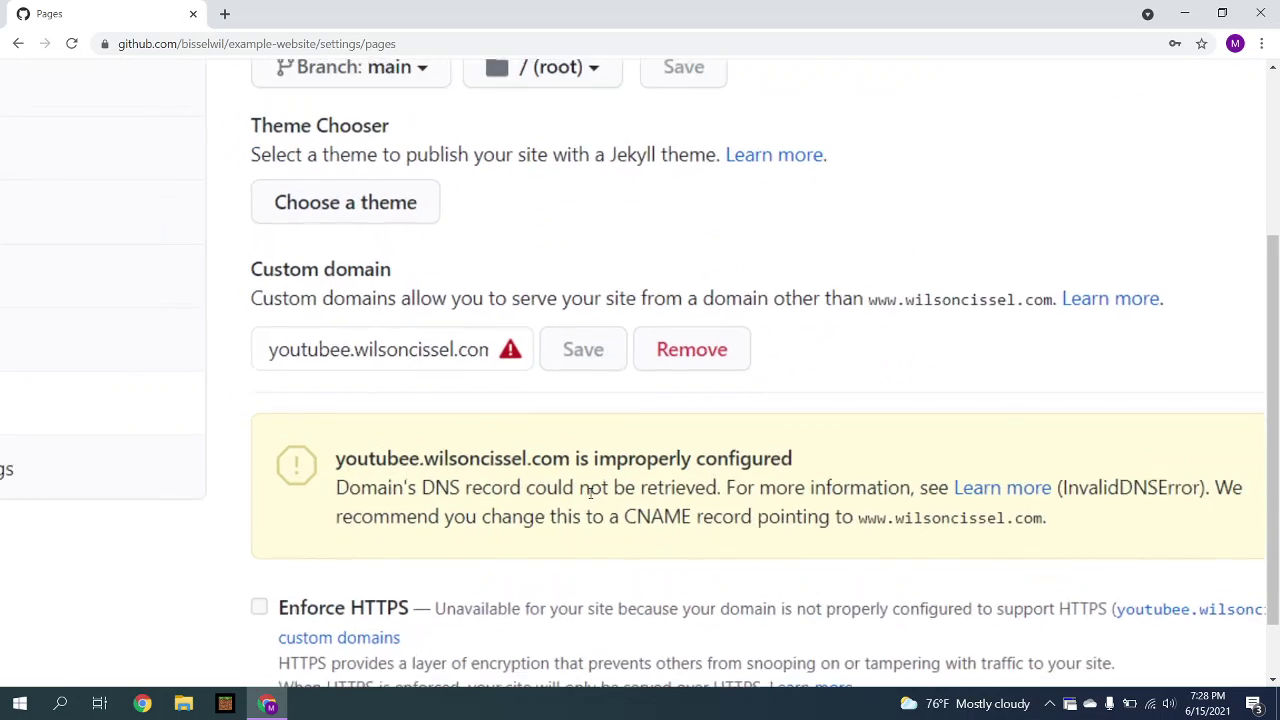
Switch to the custom domain's settings at GoDaddy and open its DNS management page
scroll(590, 495, down, 1)
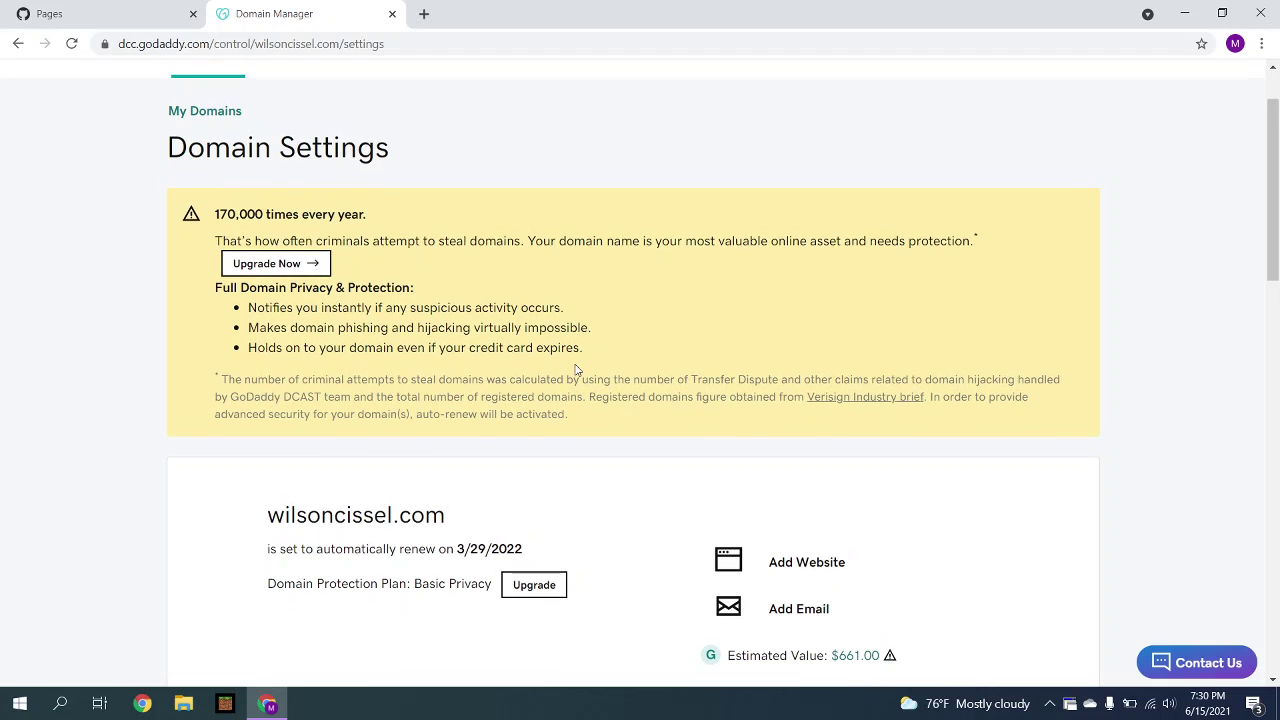
scroll(576, 370, down, 1)
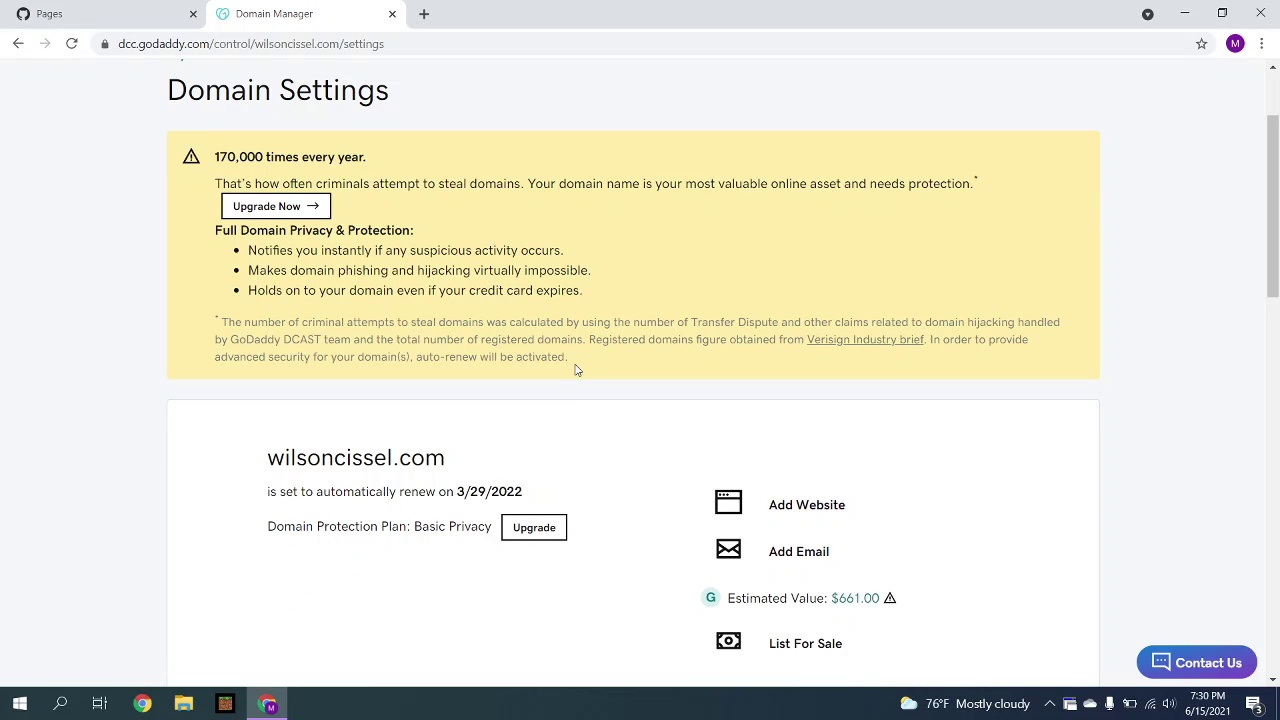
scroll(576, 370, down, 6)
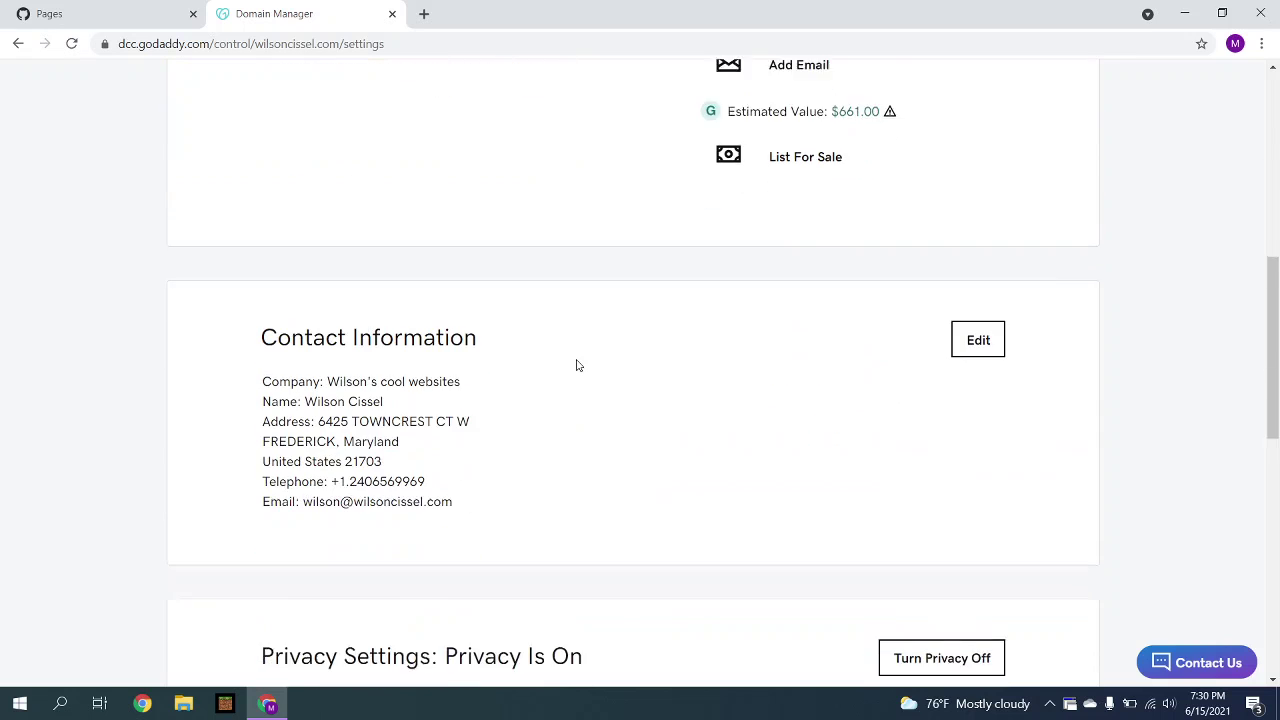
scroll(576, 365, down, 4)
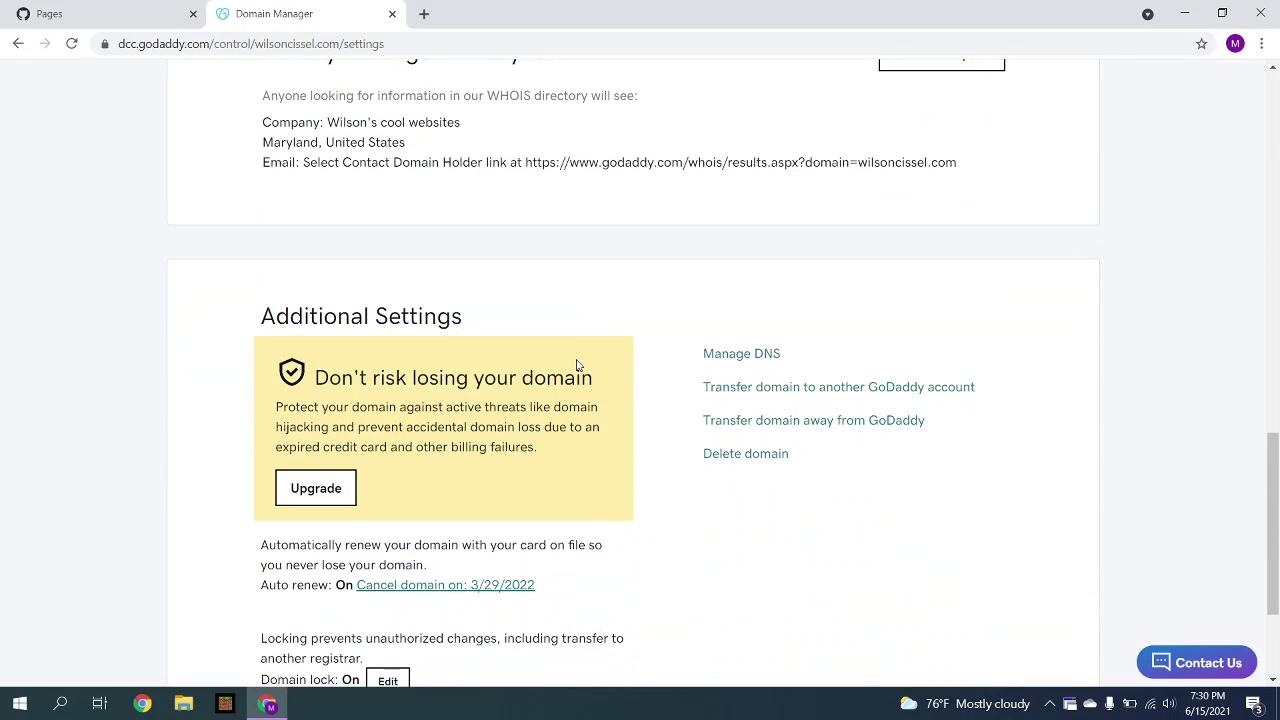
click(720, 356)
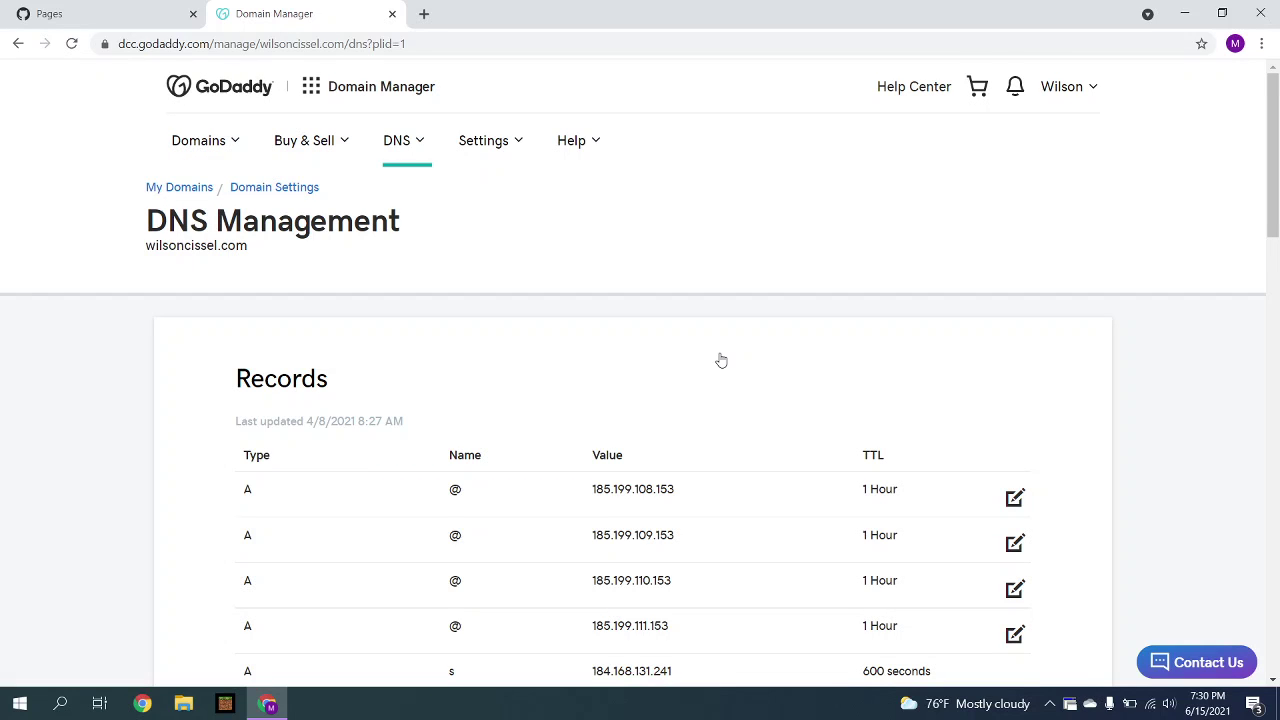
Look through both pages of the domain's DNS records and its nameserver section, ending on the first page of records
scroll(720, 360, down, 2)
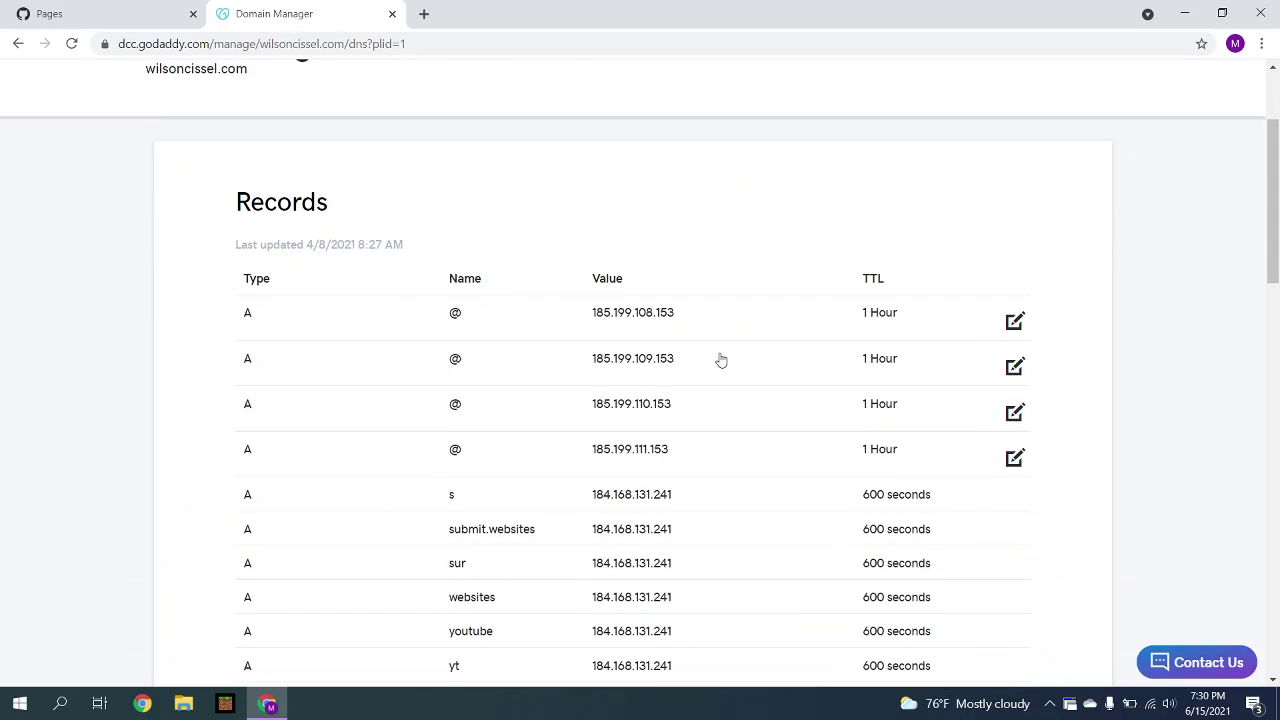
scroll(563, 570, down, 2)
scroll(563, 570, down, 2)
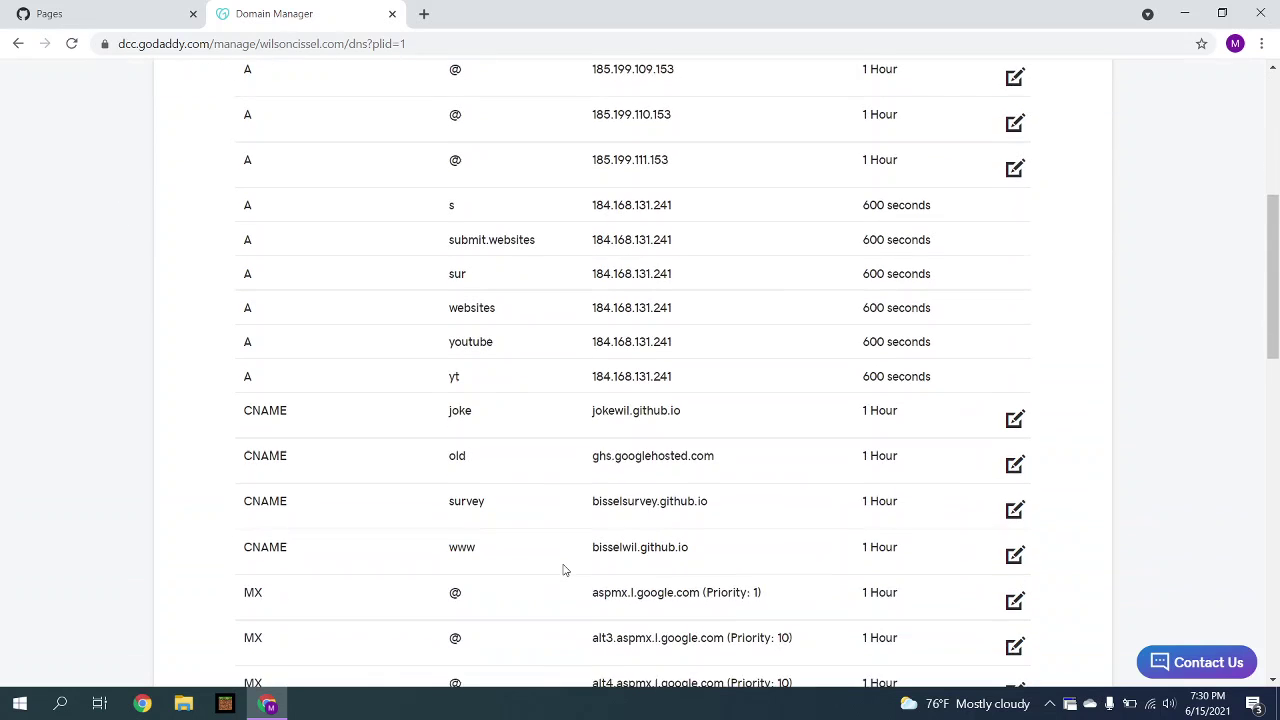
scroll(563, 570, down, 2)
scroll(563, 570, down, 2)
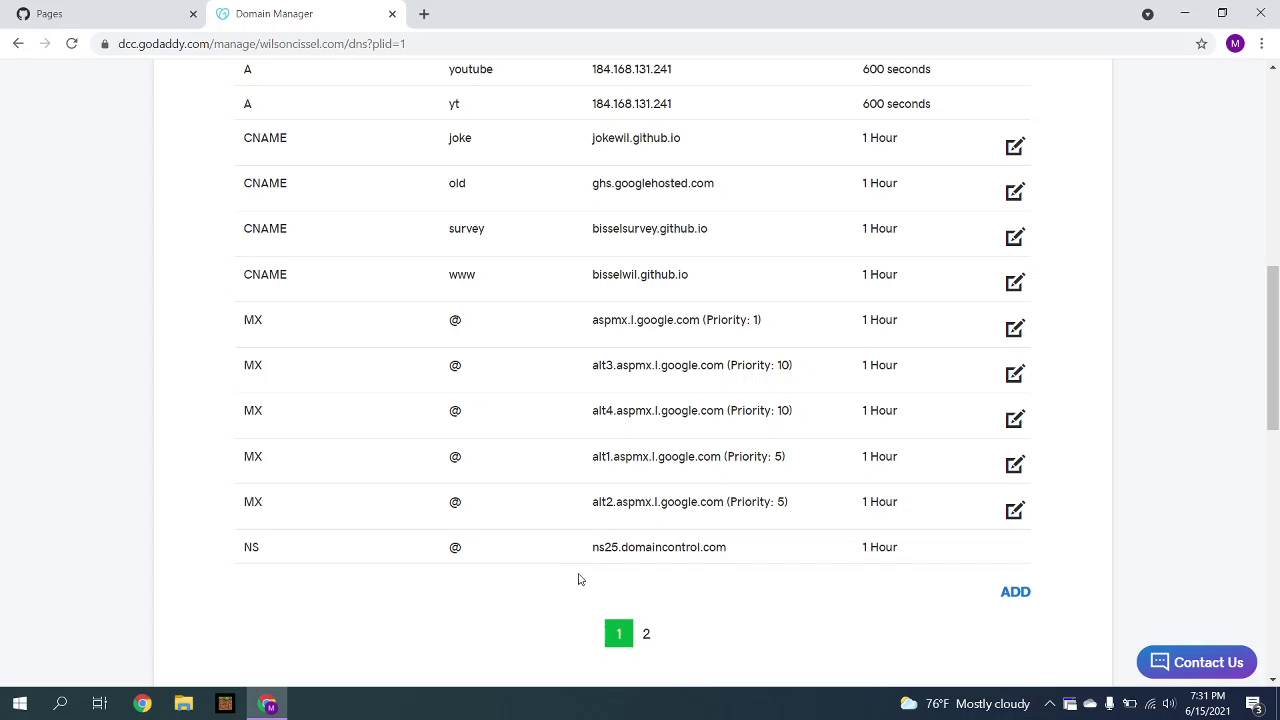
scroll(647, 644, down, 5)
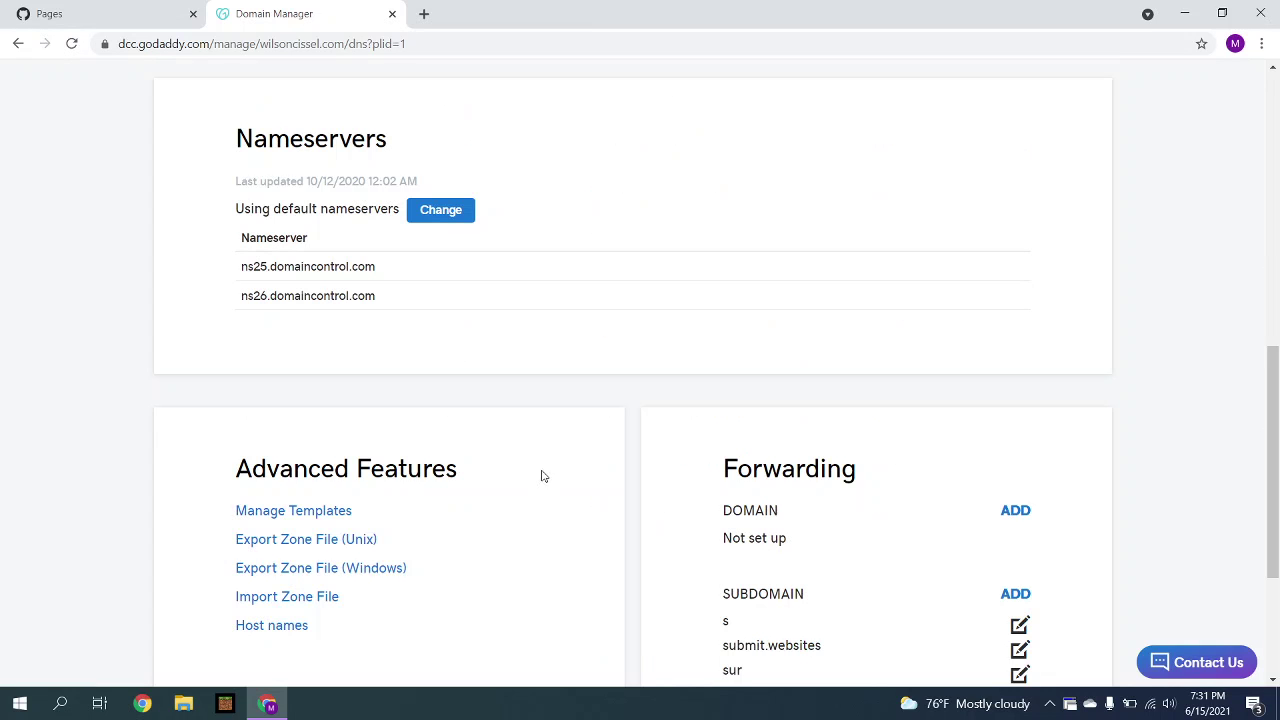
scroll(531, 443, up, 5)
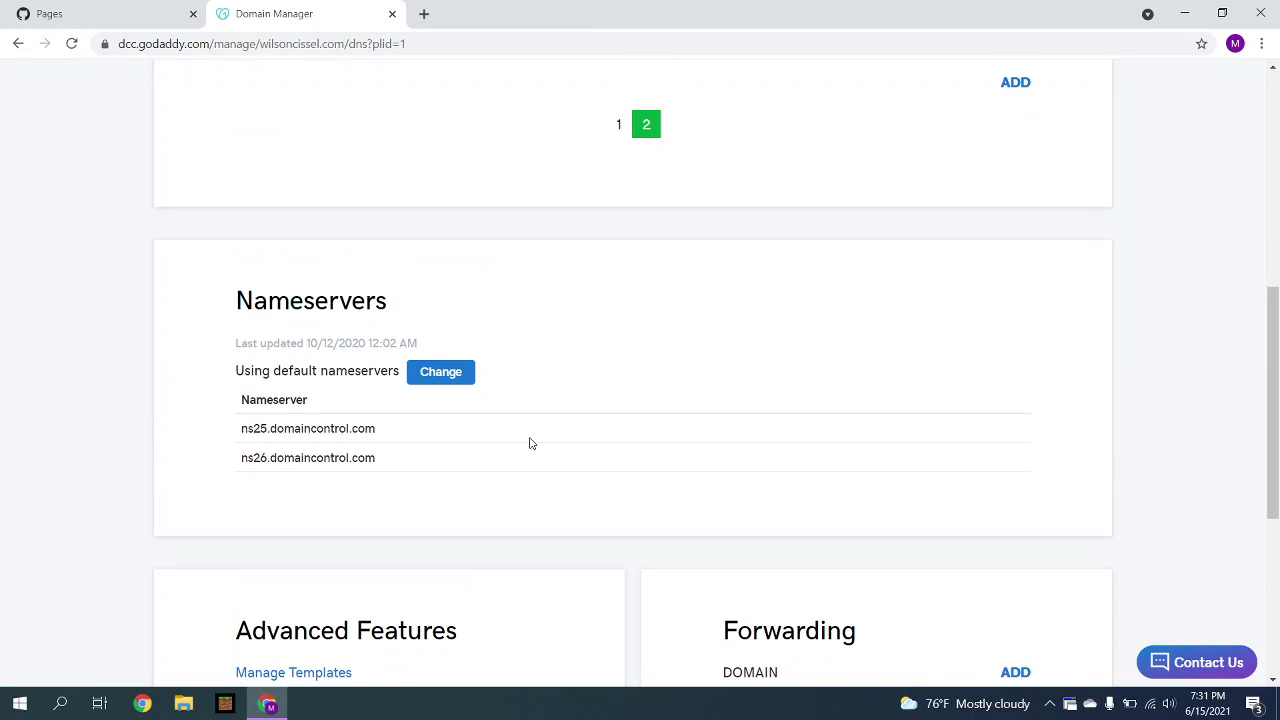
scroll(531, 443, down, 1)
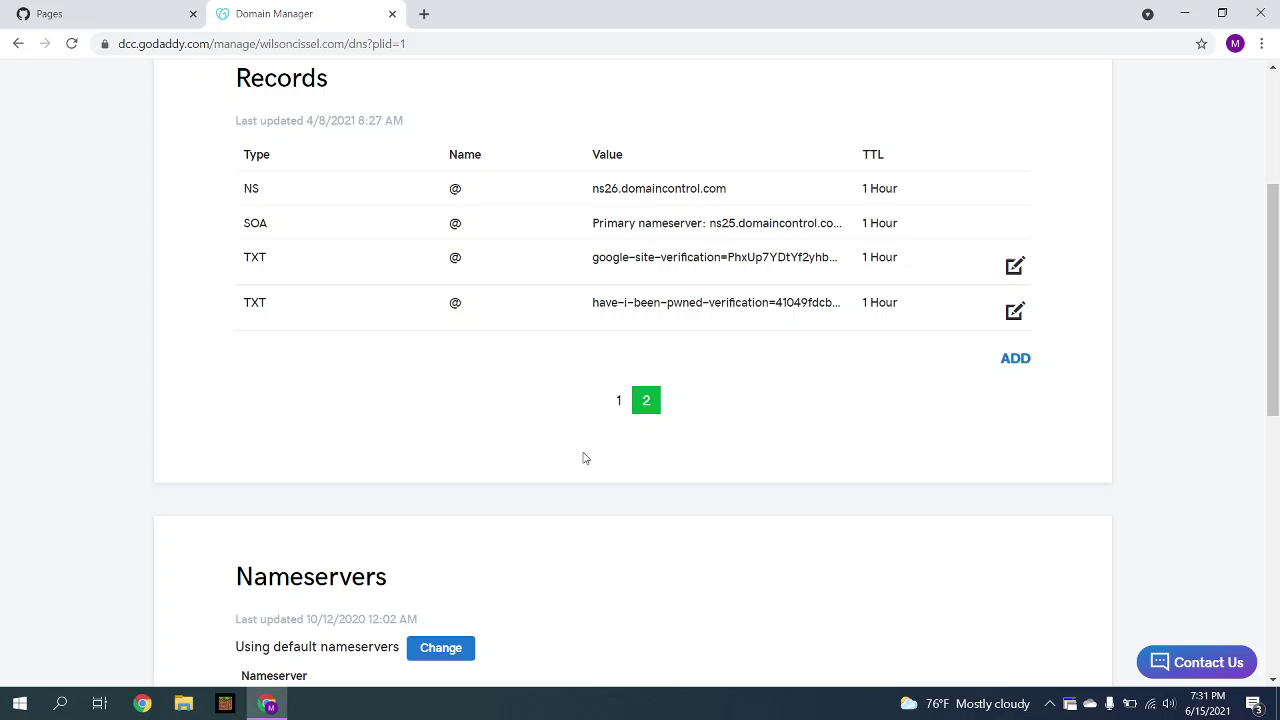
click(618, 401)
scroll(618, 409, down, 5)
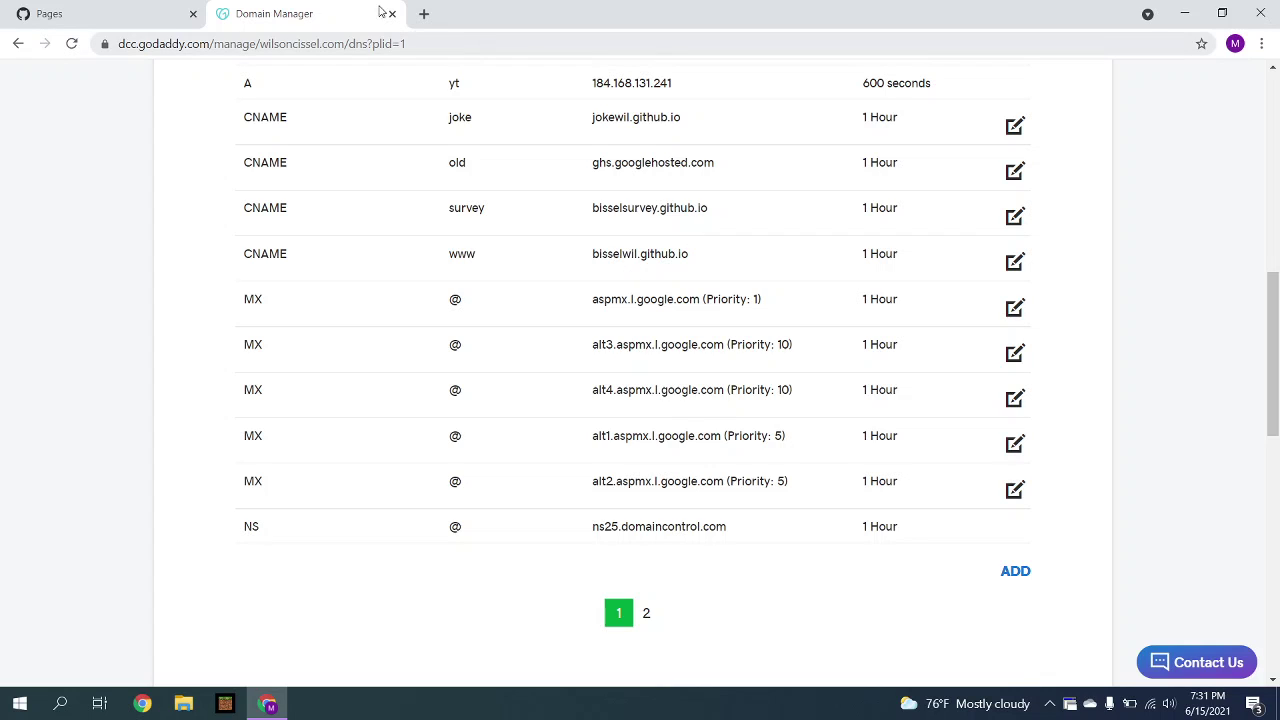
Switch back to the GitHub Pages settings and check the repository owner's username and the custom domain setup
click(62, 10)
scroll(251, 250, up, 5)
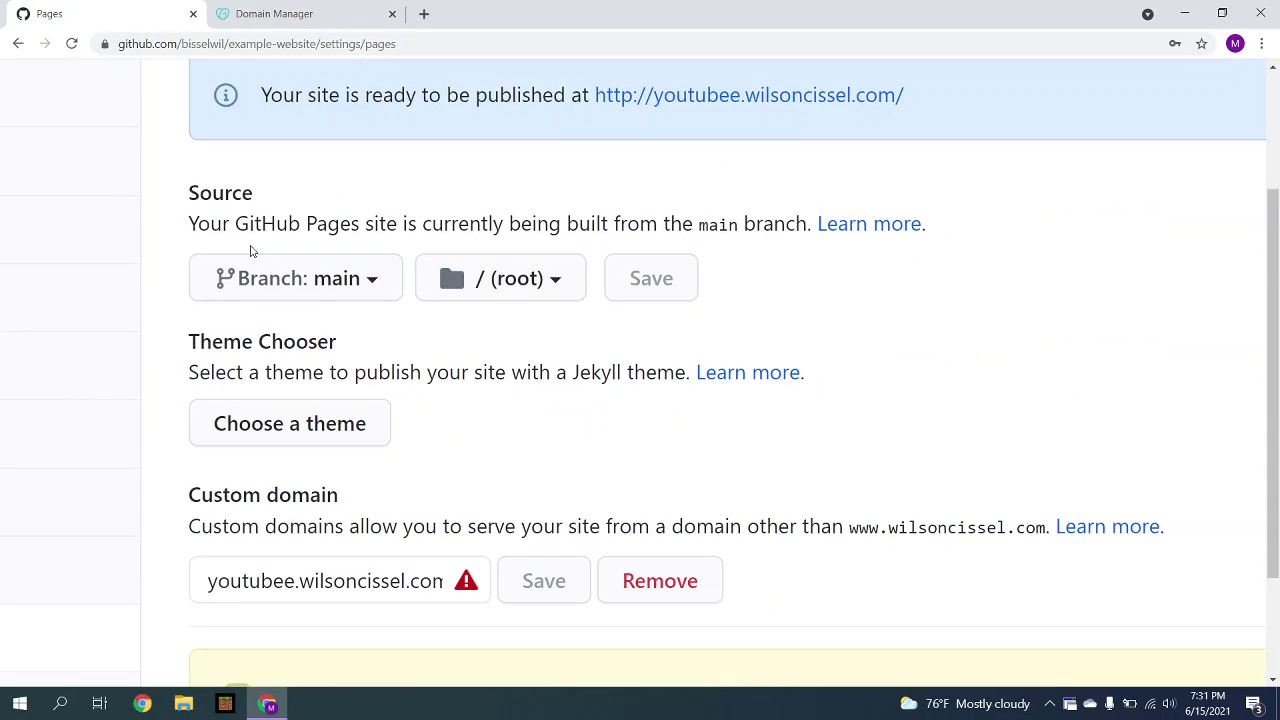
key(ctrl+minus)
key(ctrl+minus)
key(ctrl+minus)
scroll(251, 250, up, 5)
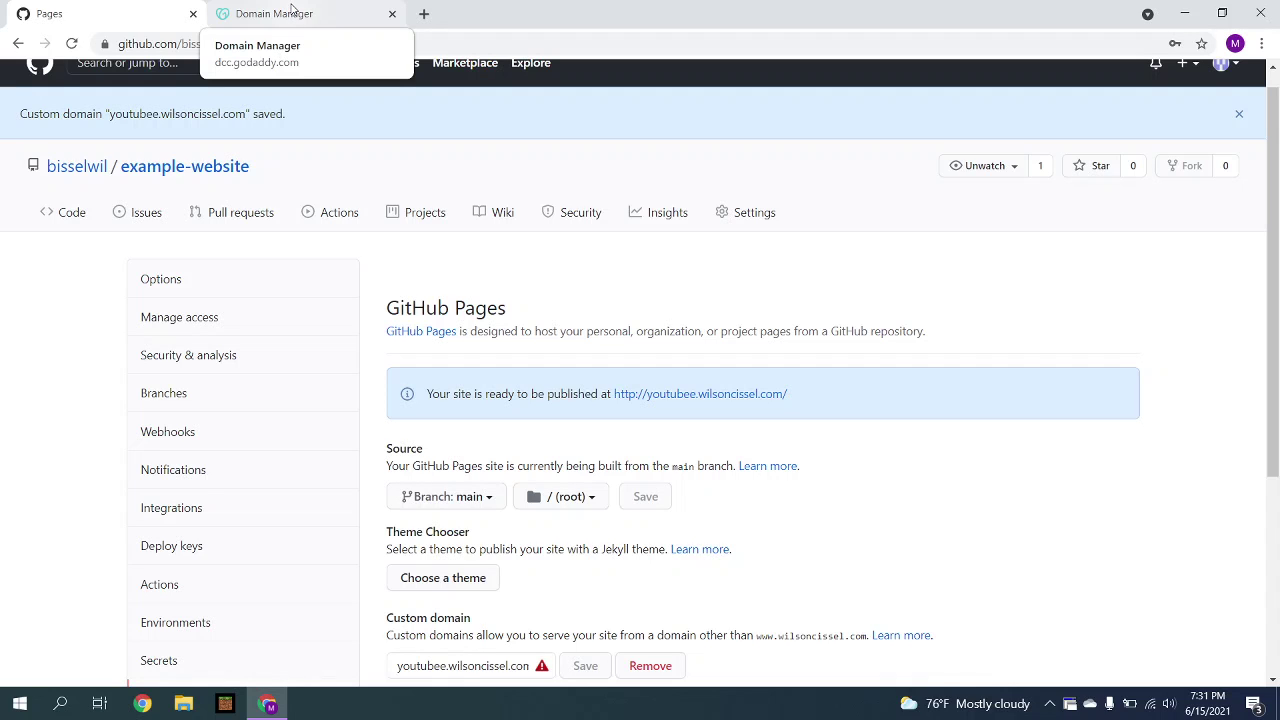
Return to GoDaddy's DNS management and start a new record of type CNAME for the domain
click(350, 10)
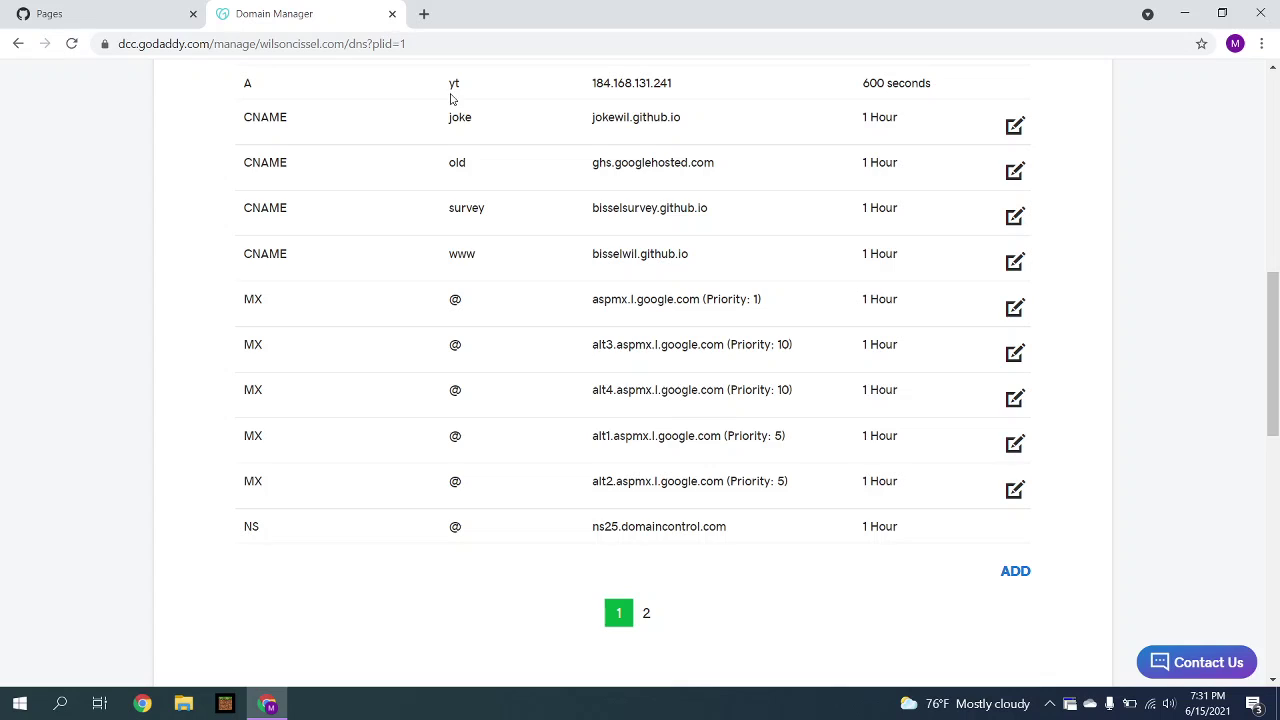
click(1018, 574)
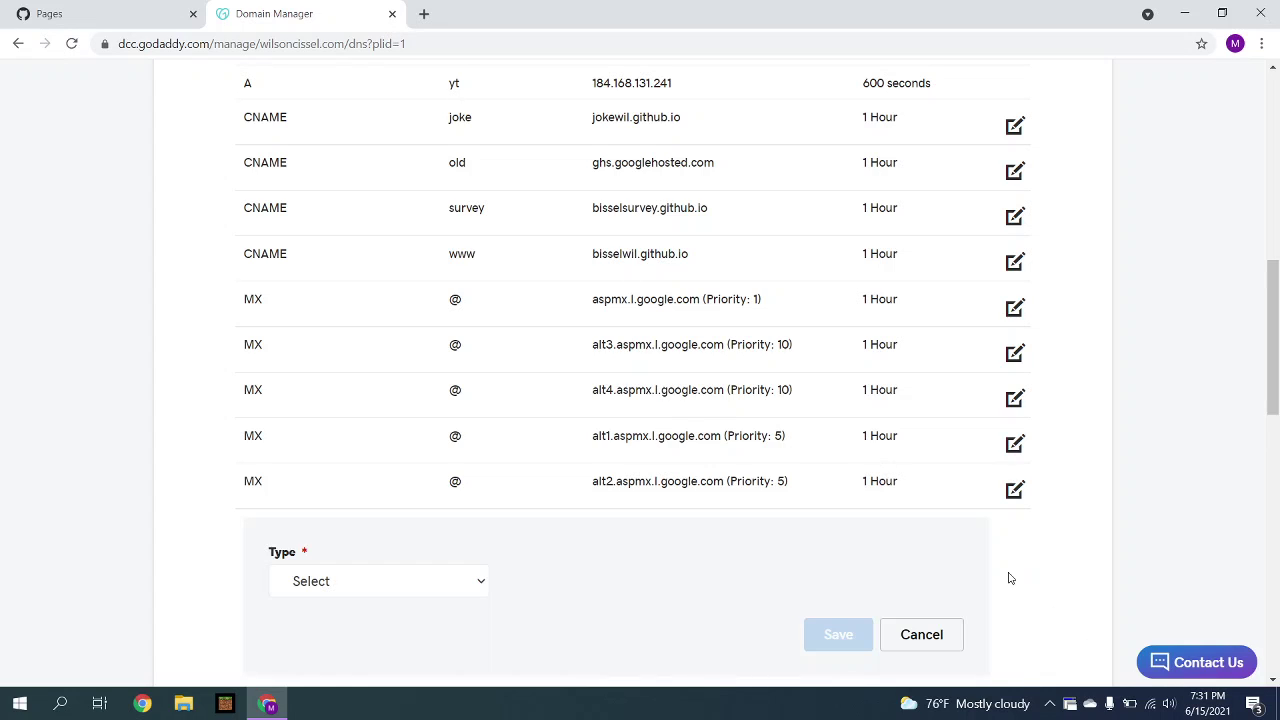
click(435, 580)
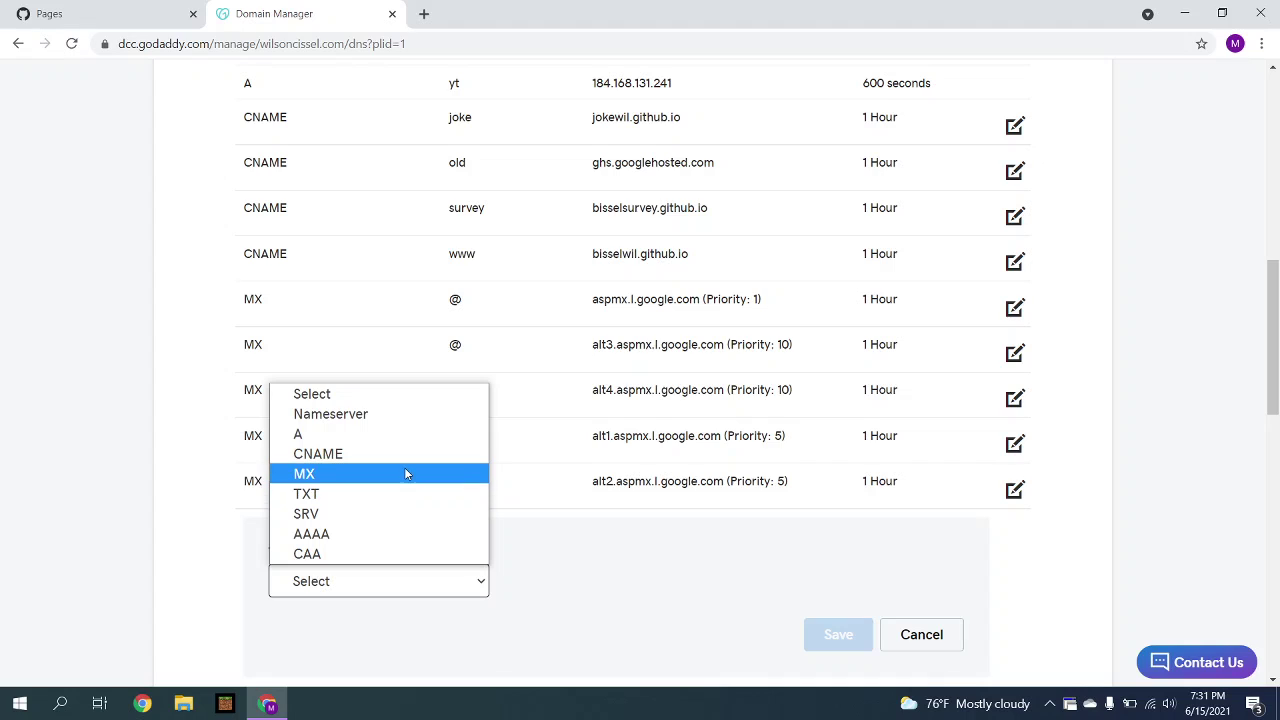
click(369, 453)
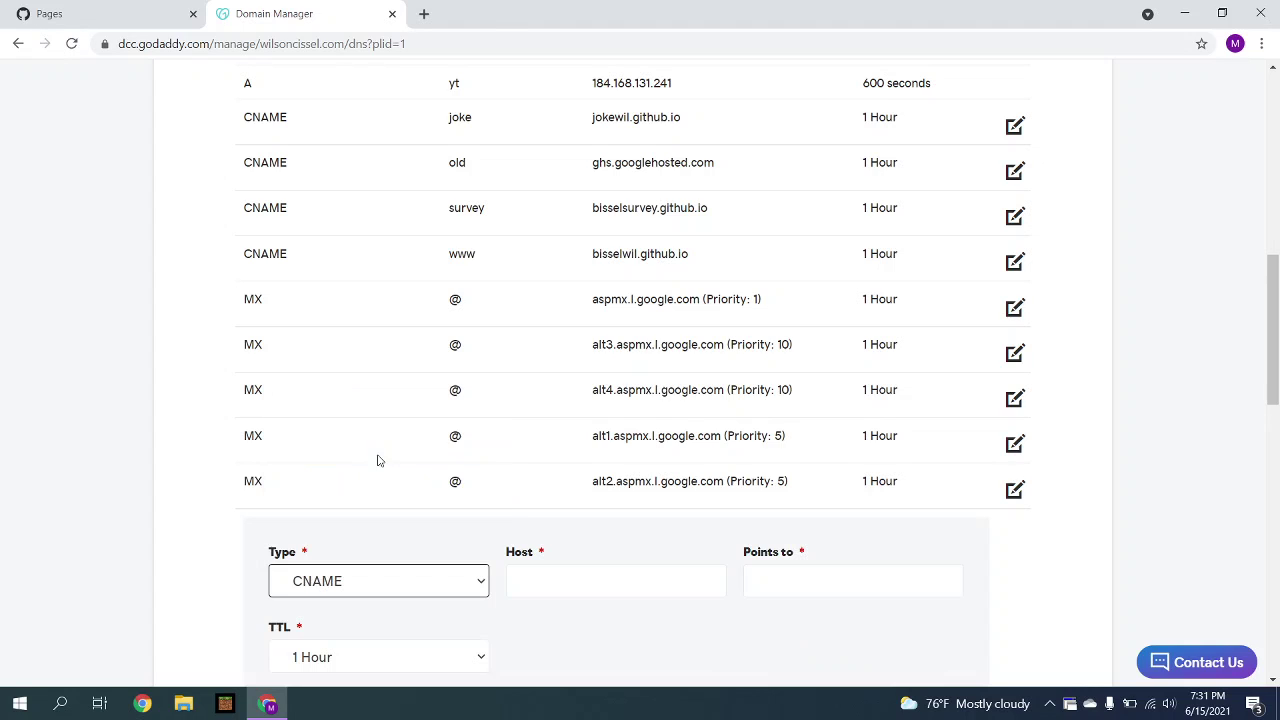
Try www in place of youtubee as the host of the new CNAME record
click(548, 569)
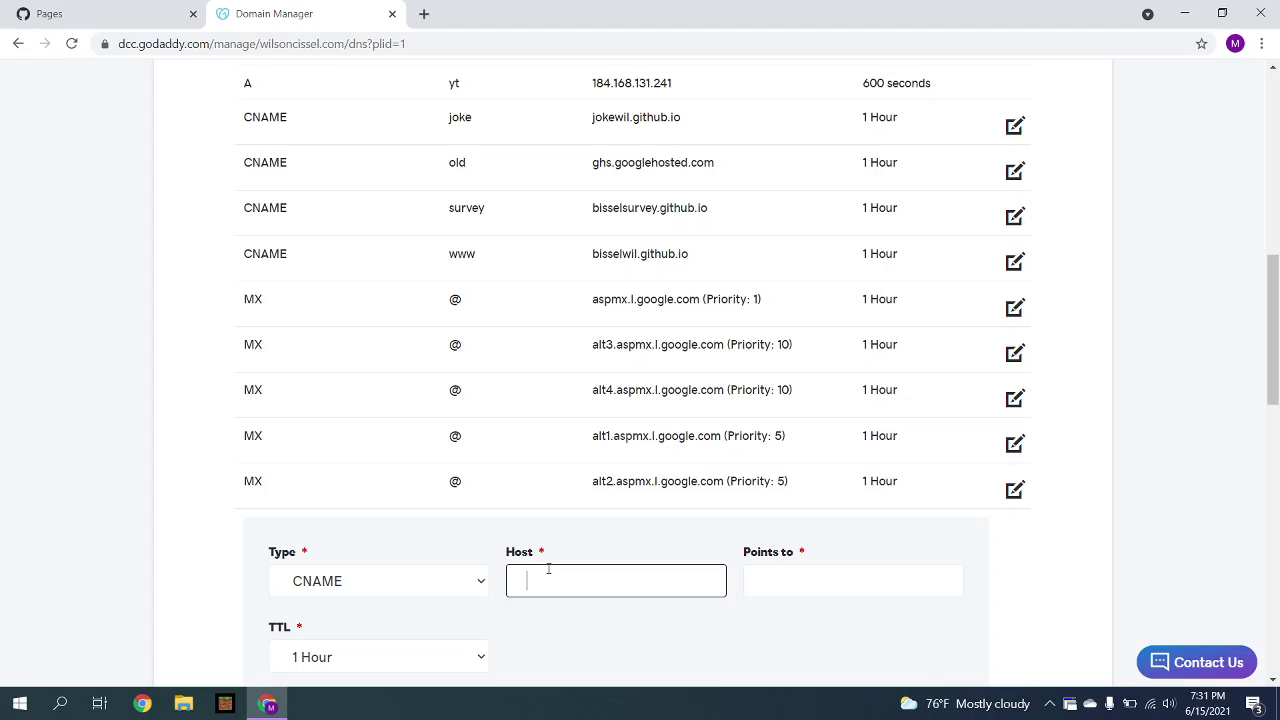
text(youtubee)
drag(623, 594, 445, 583)
text(www)
click(802, 568)
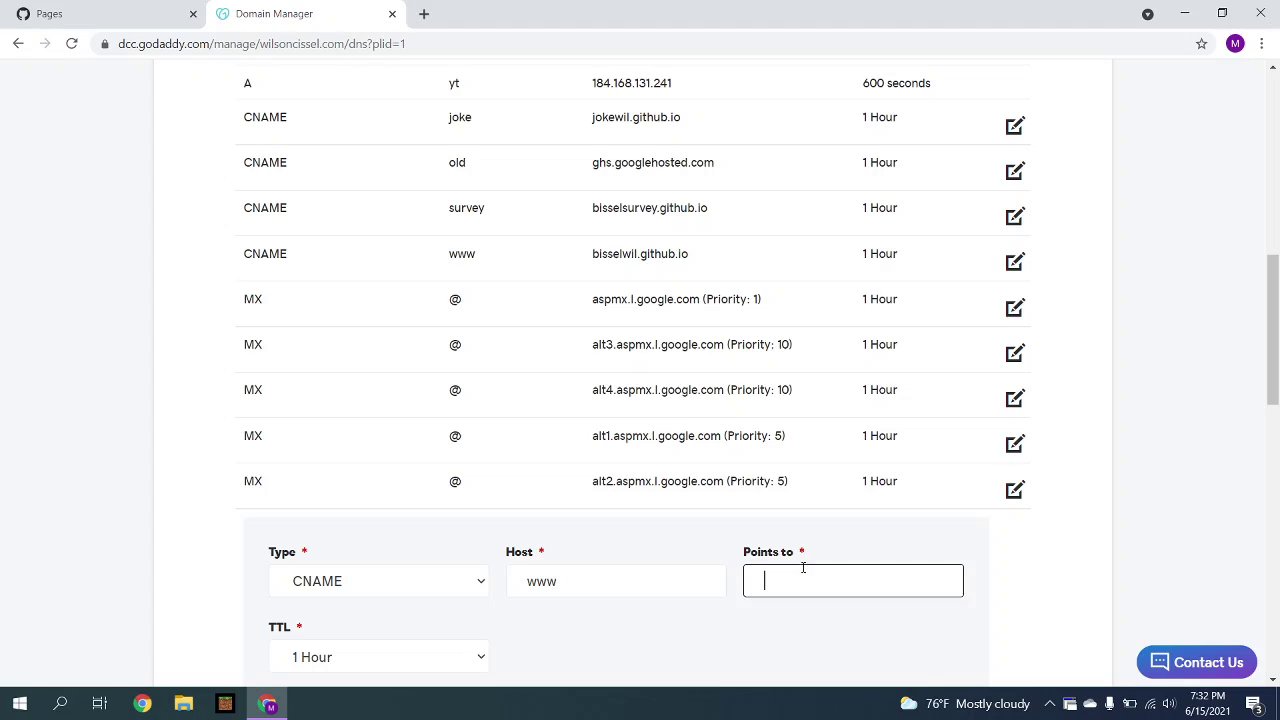
Set the CNAME record's host to youtubee, point it to the owner's GitHub username followed by .github.io, and save the record
double_click(616, 573)
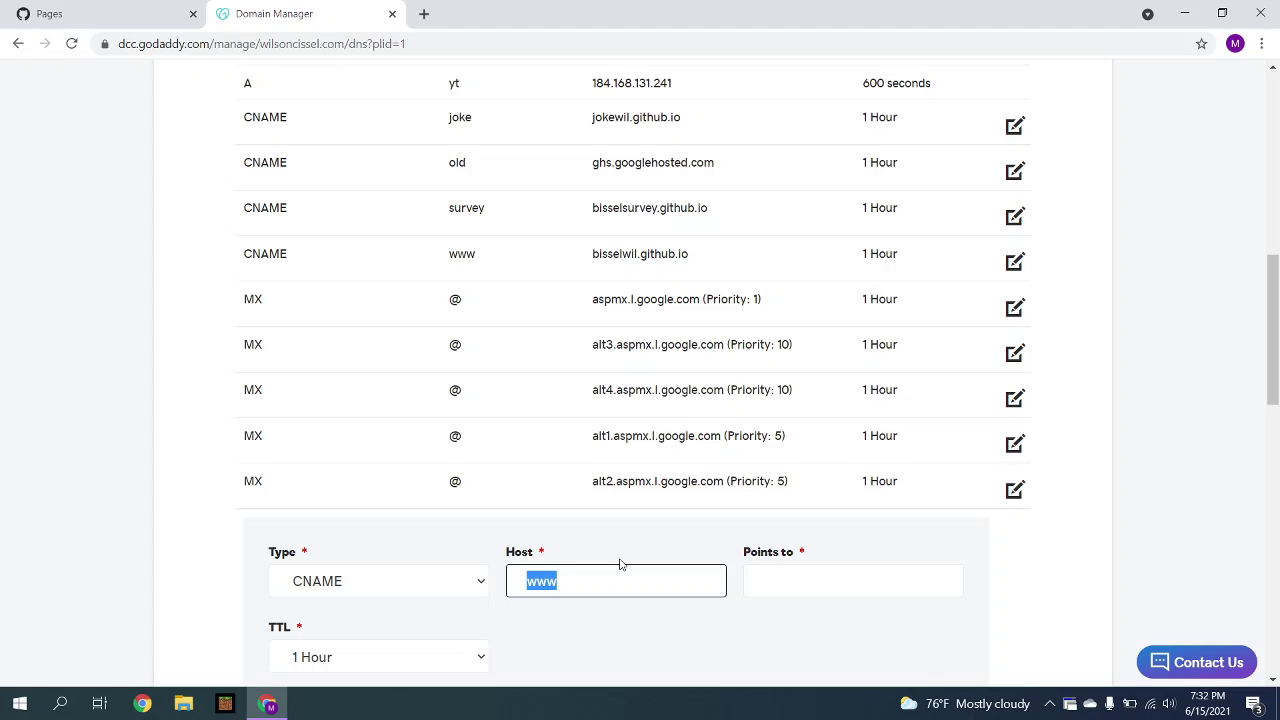
text(youtubee)
click(763, 590)
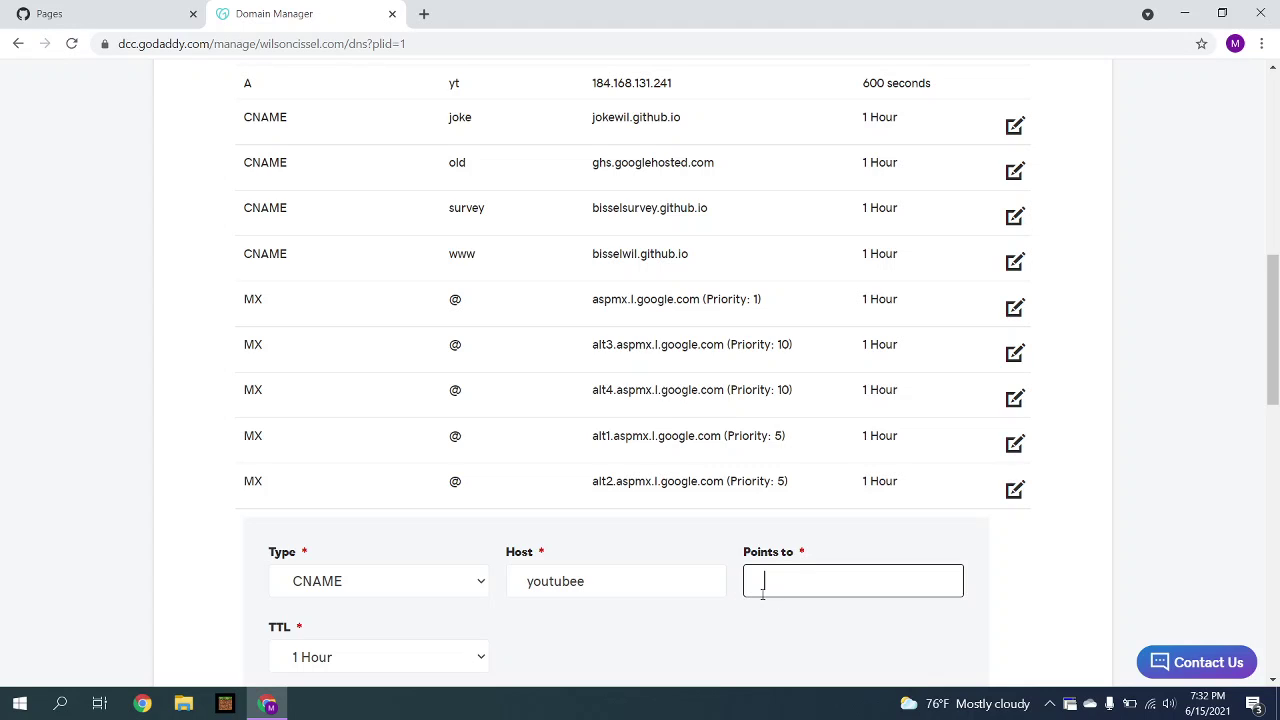
text(bisselwil)
text(.github.)
text(uo)
key(BackSpace)
key(BackSpace)
text(io)
scroll(762, 594, down, 1)
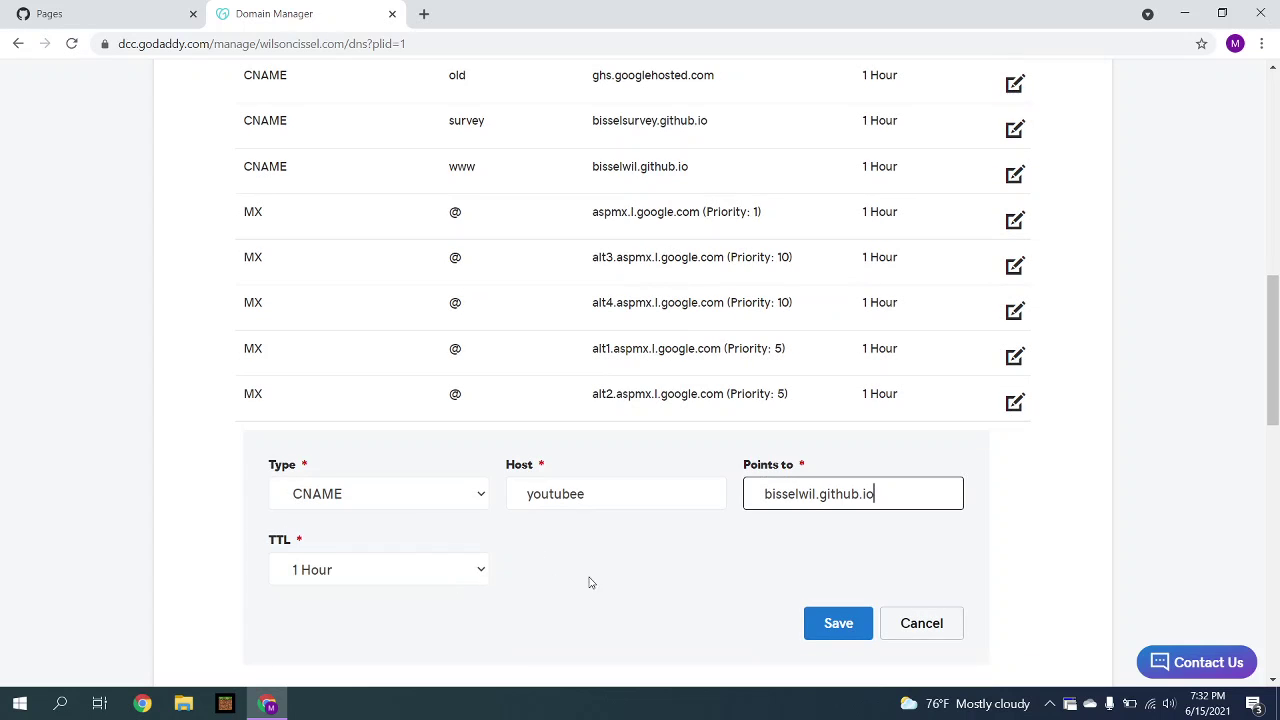
click(849, 619)
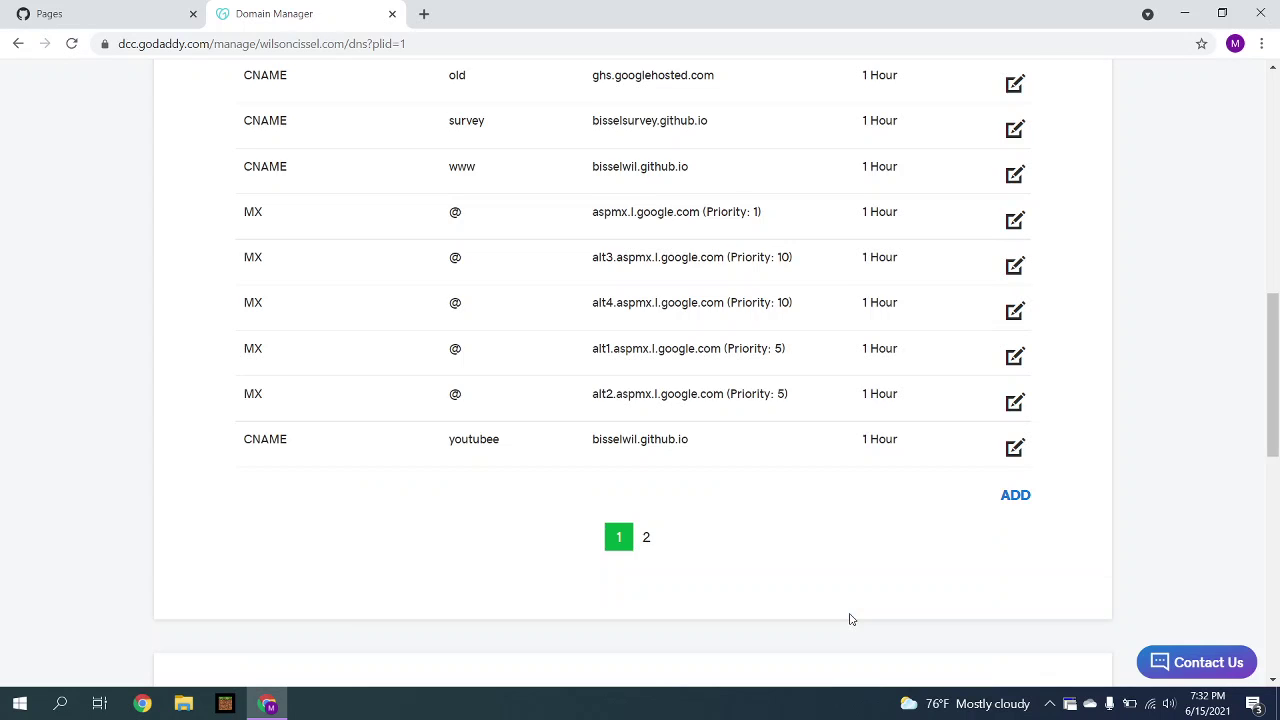
Switch to the GitHub Pages settings, rerun the DNS check for the custom domain and review its DNS and TLS certificate status
scroll(860, 490, up, 3)
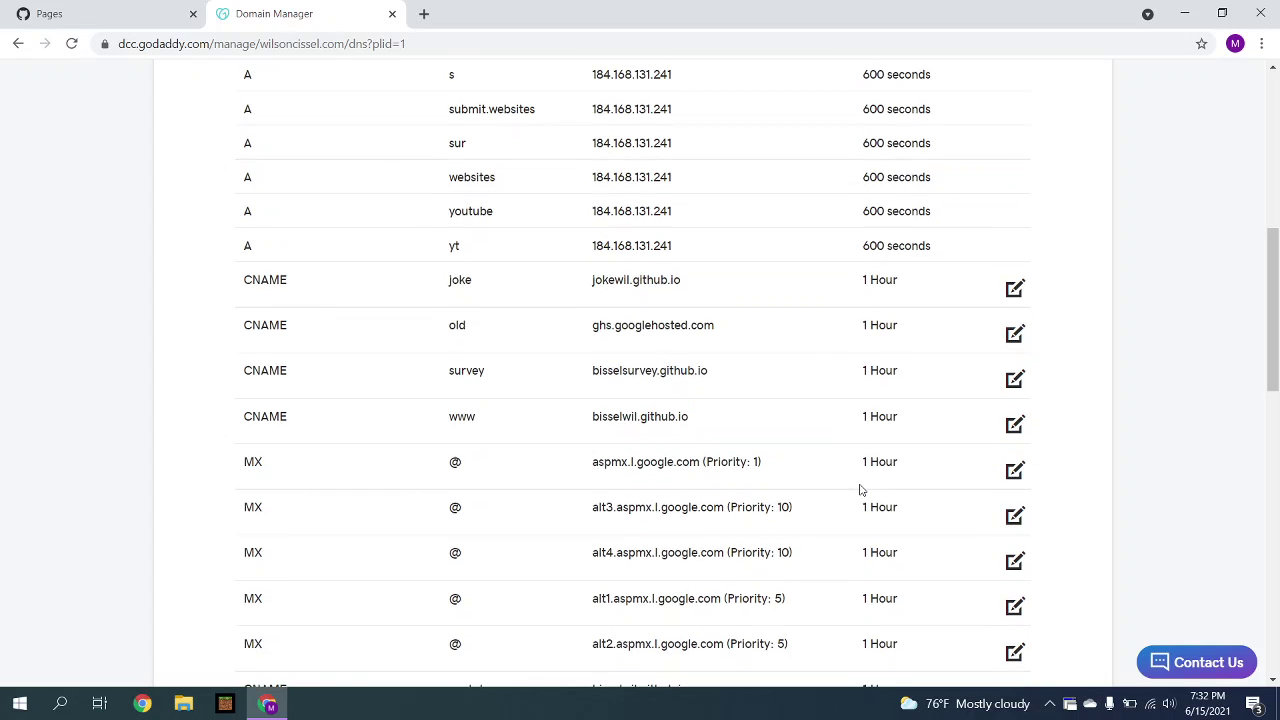
scroll(860, 490, up, 5)
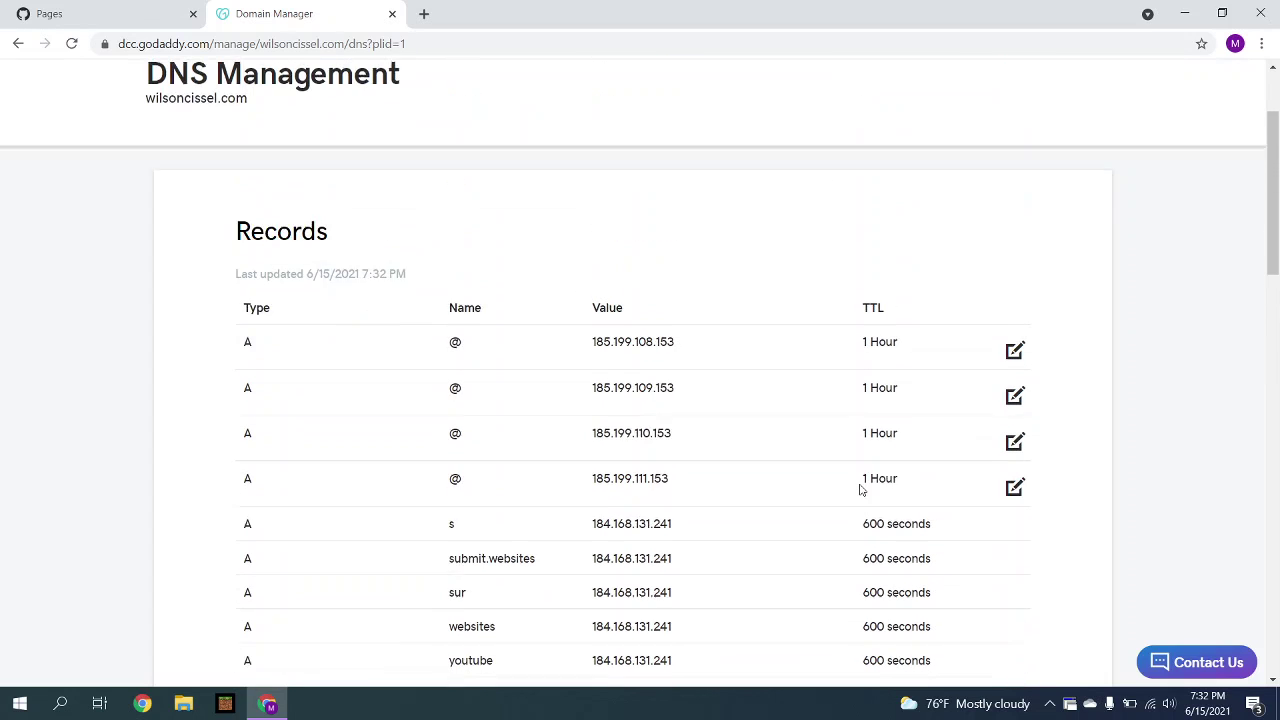
scroll(686, 363, up, 1)
scroll(686, 363, down, 6)
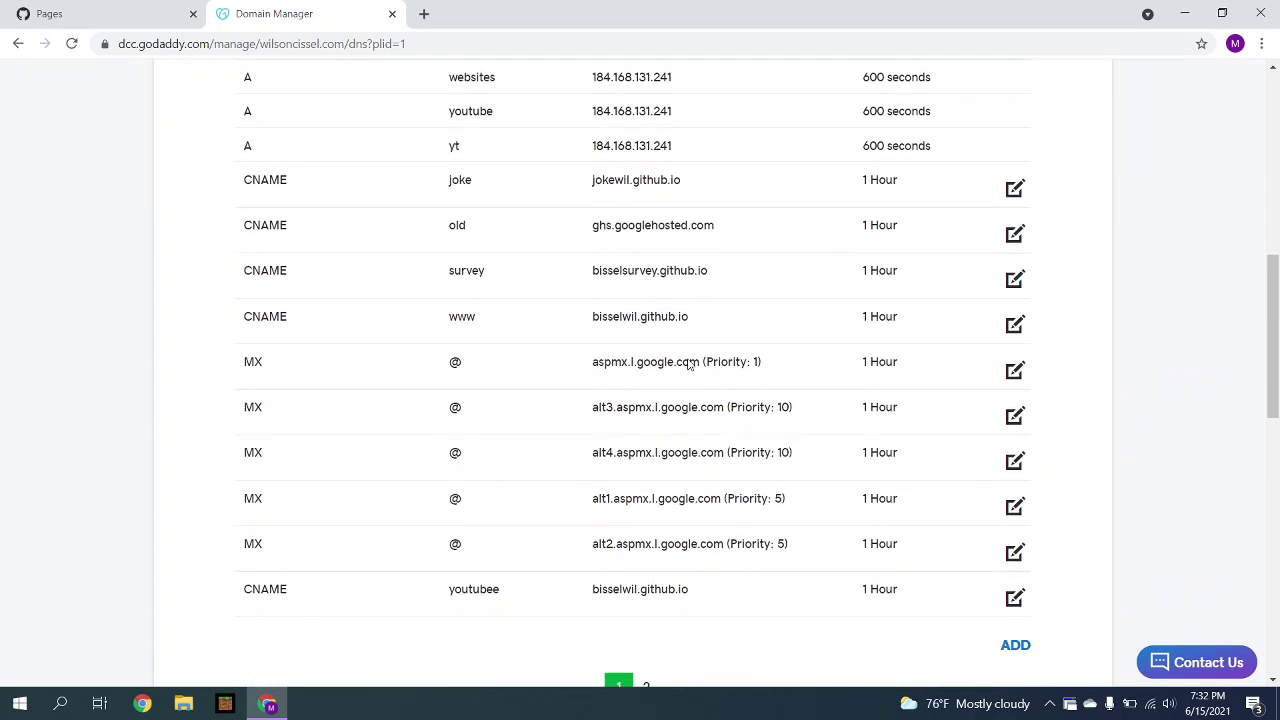
scroll(686, 363, down, 3)
click(168, 13)
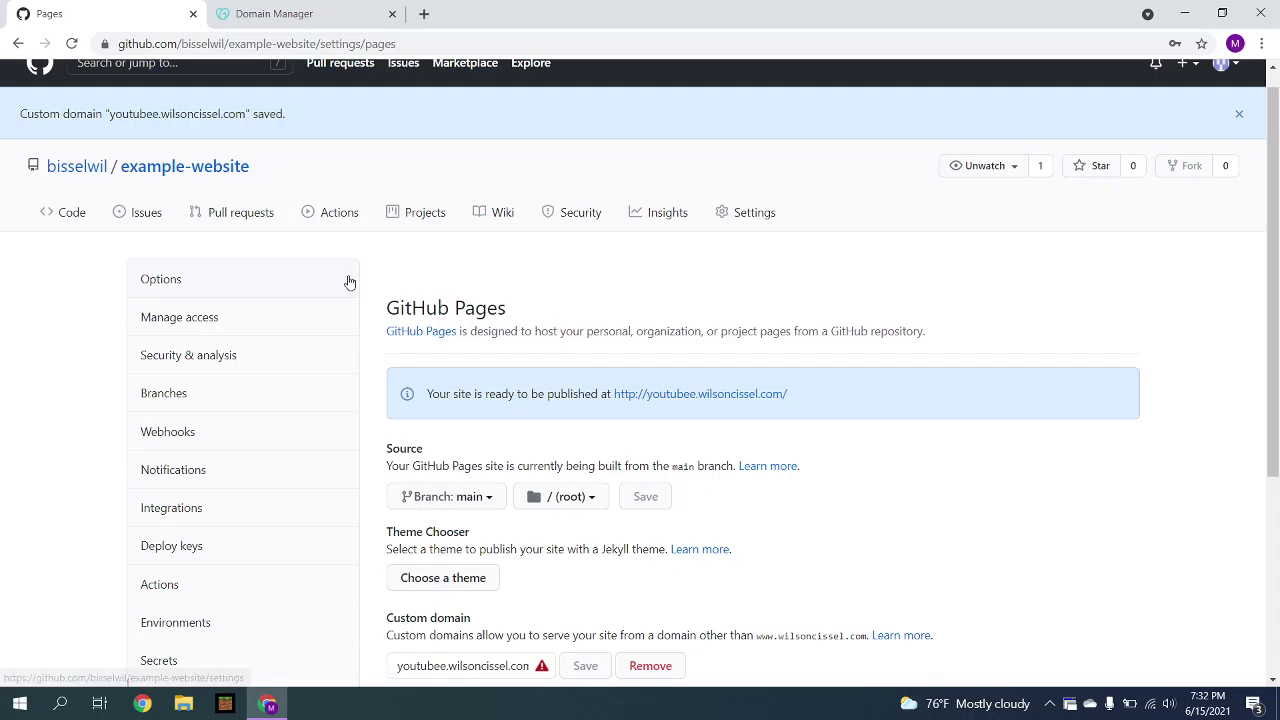
scroll(612, 390, down, 2)
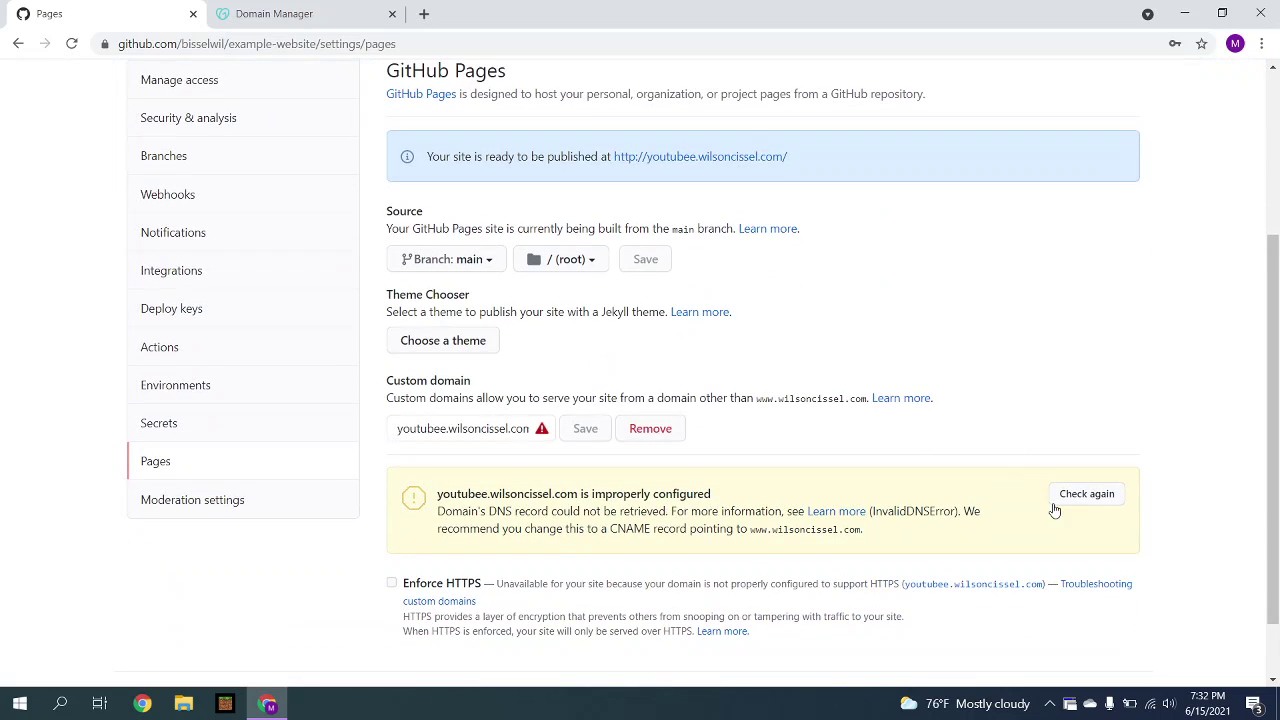
click(1088, 508)
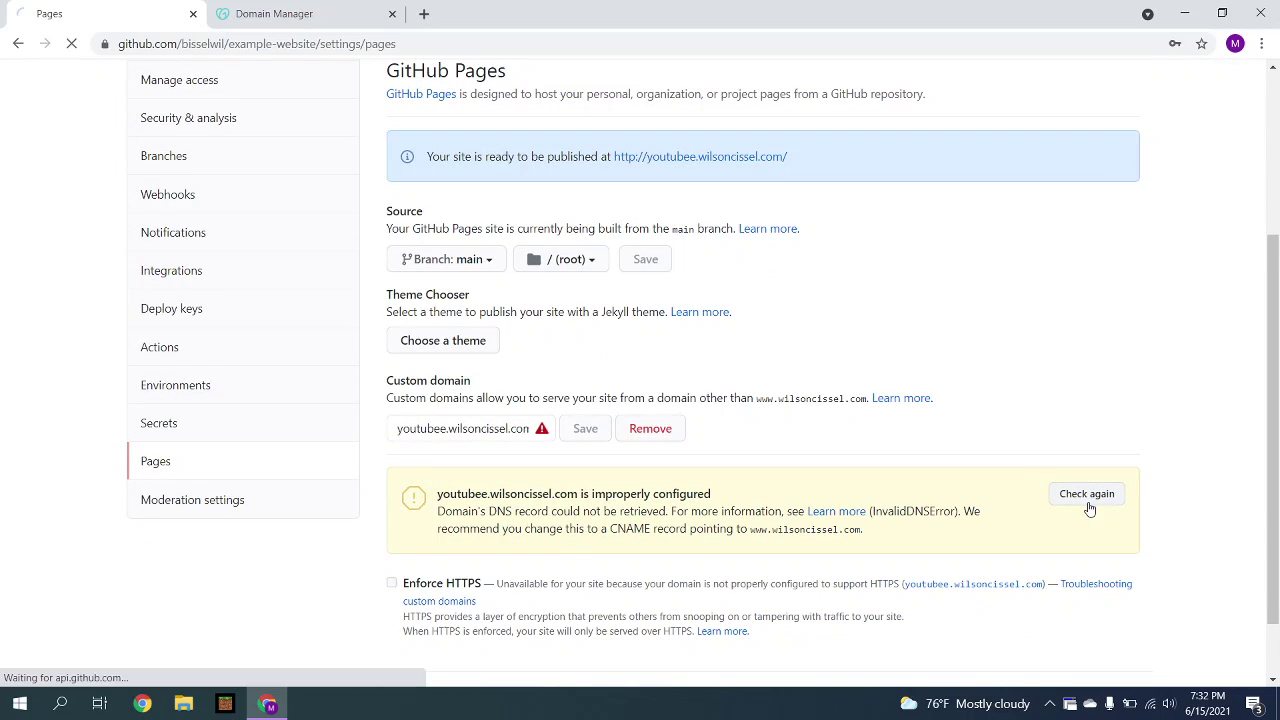
scroll(1090, 510, down, 2)
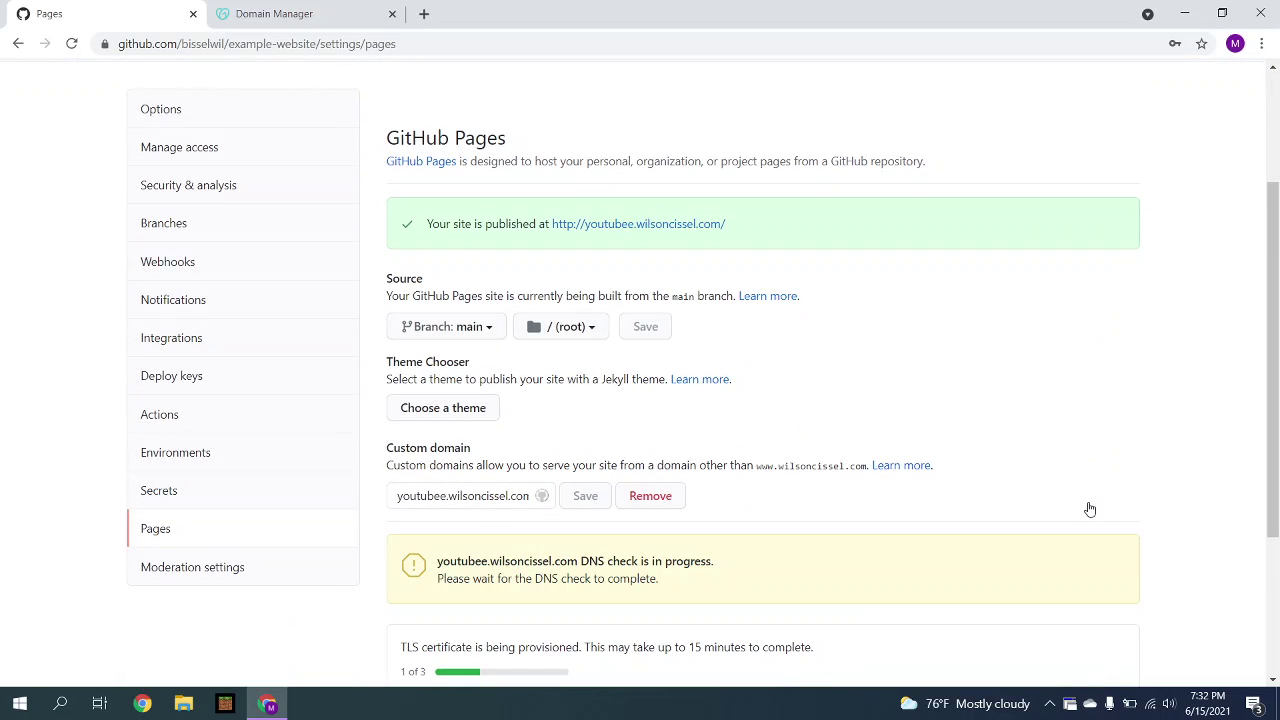
scroll(780, 540, down, 1)
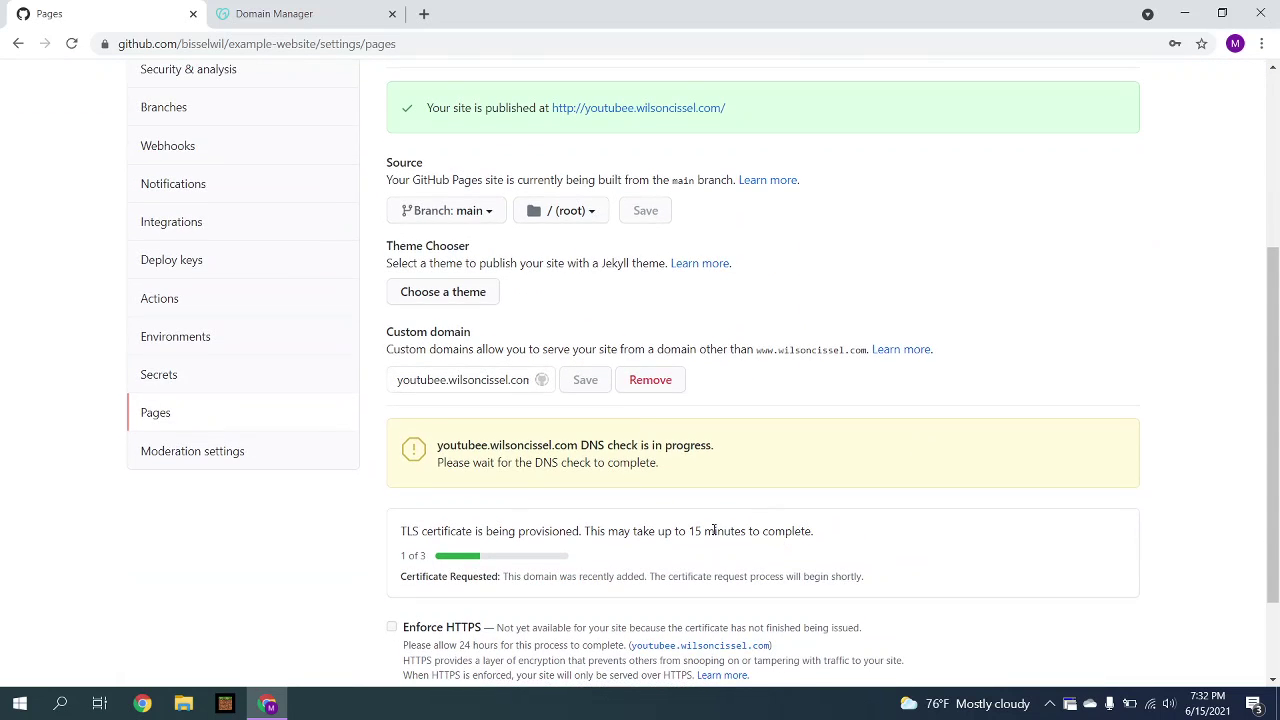
key(ctrl+plus)
key(ctrl+plus)
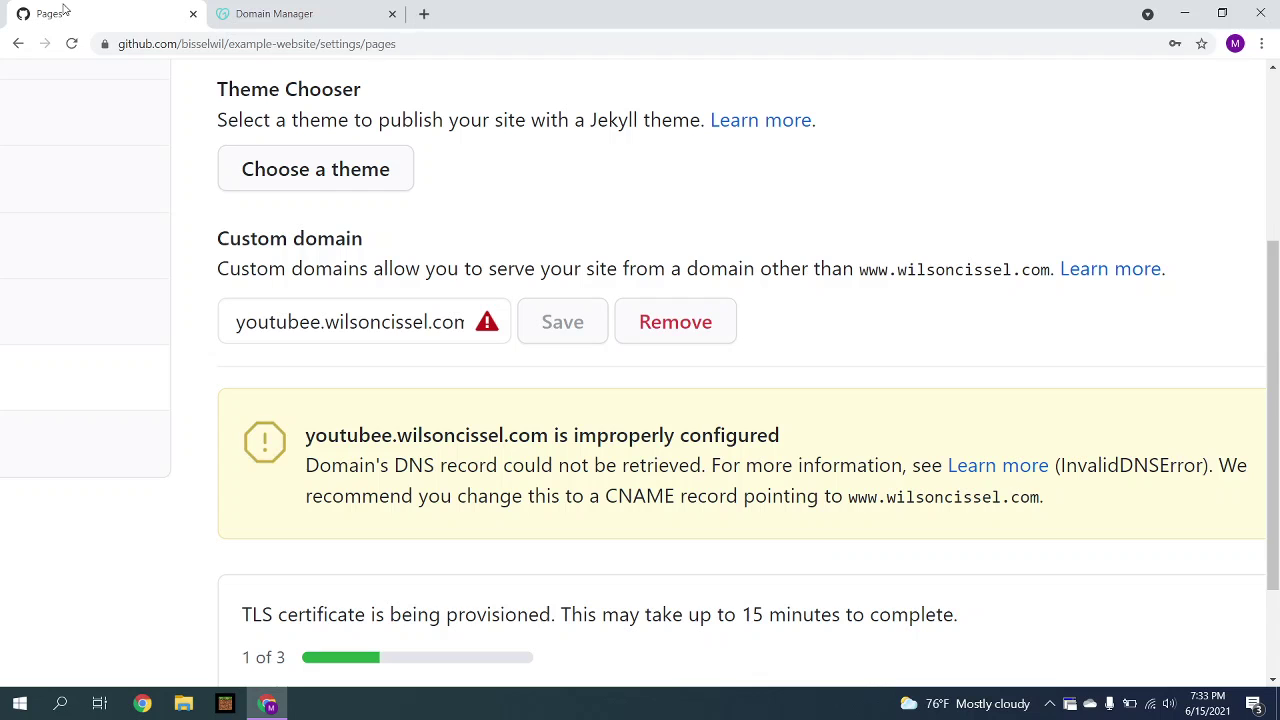
Open the published site at the youtubee subdomain of the owner's domain in a new browser tab
click(424, 13)
text(youtubee)
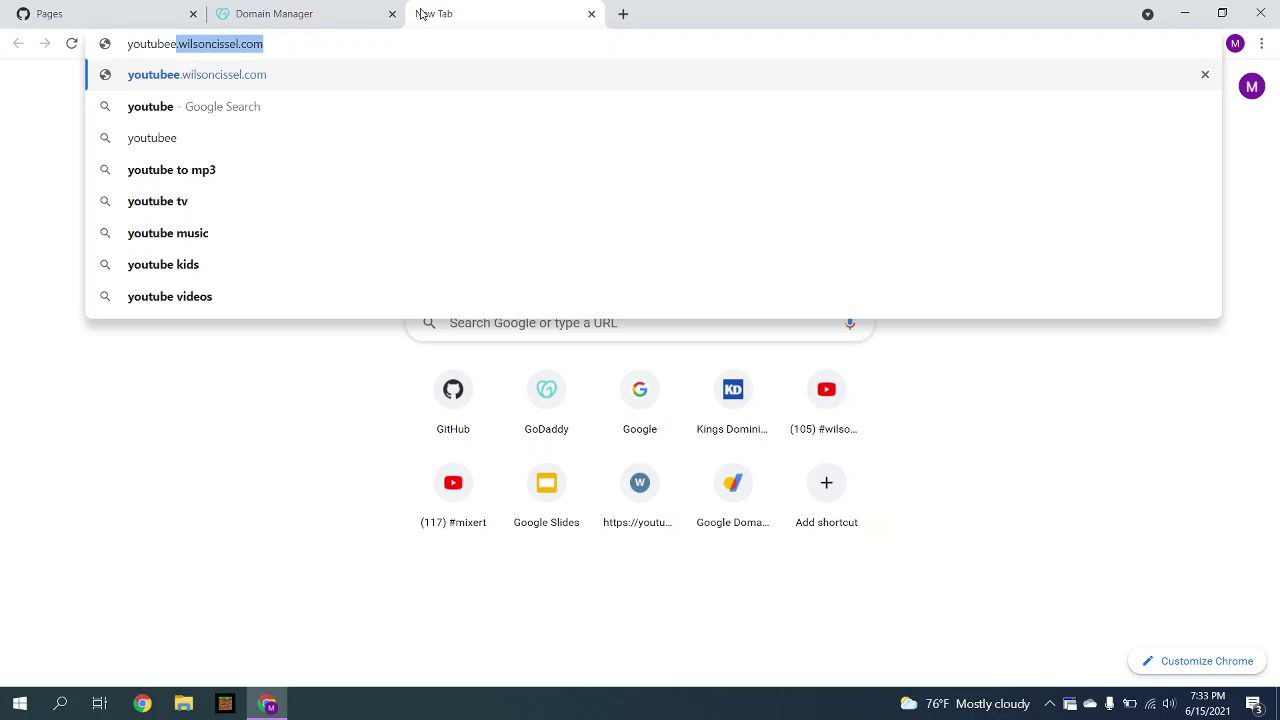
key(Return)
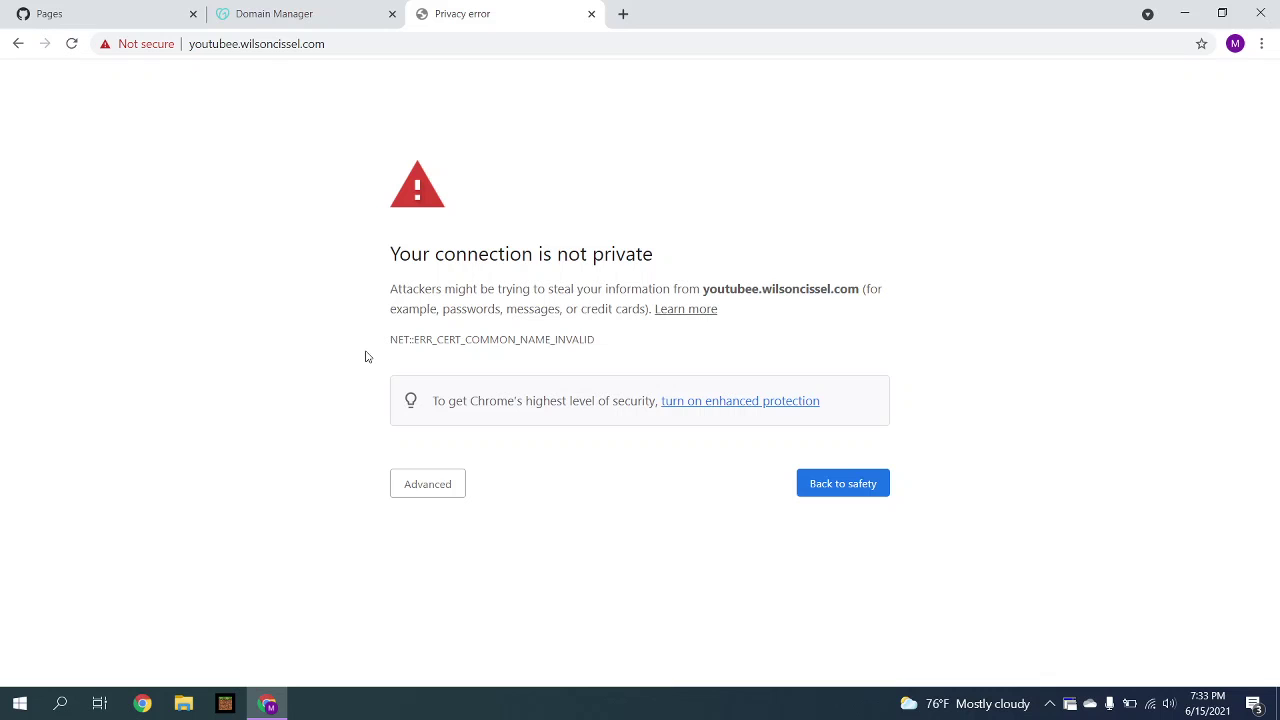
Return to the GitHub Pages settings and examine the TLS certificate progress and the Enforce HTTPS option for the custom domain
click(100, 7)
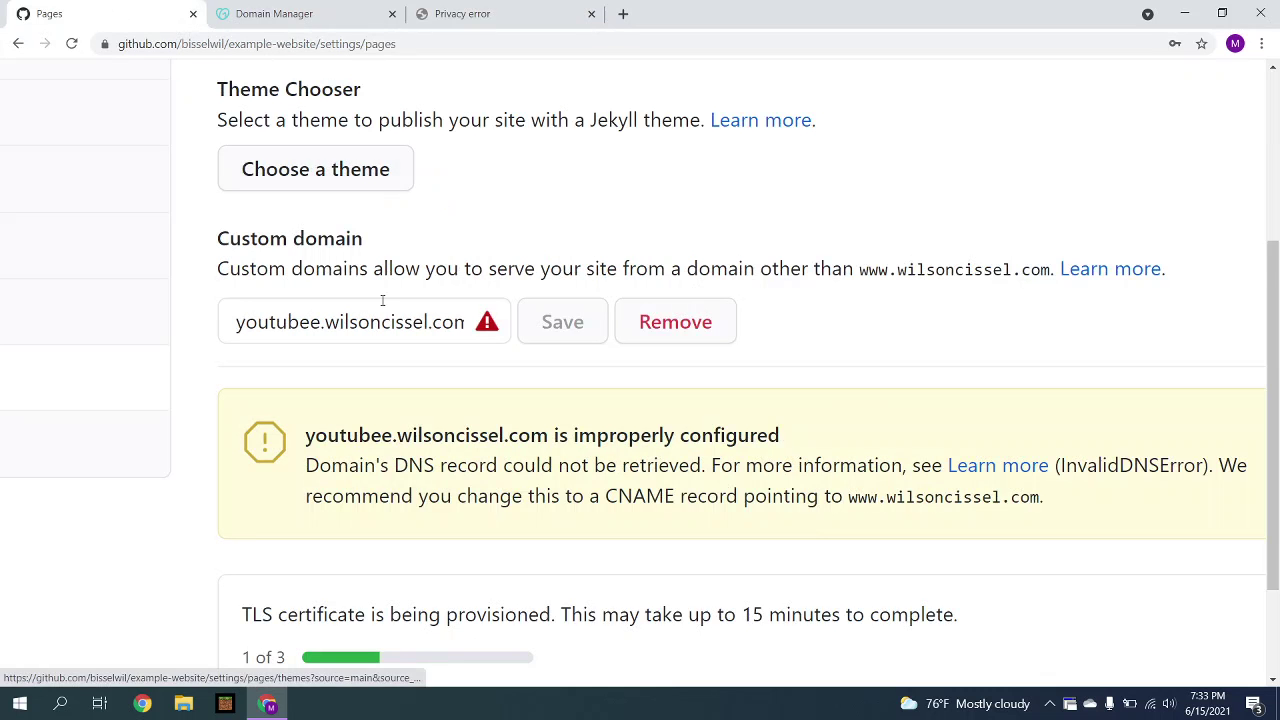
scroll(380, 298, down, 2)
scroll(381, 300, down, 2)
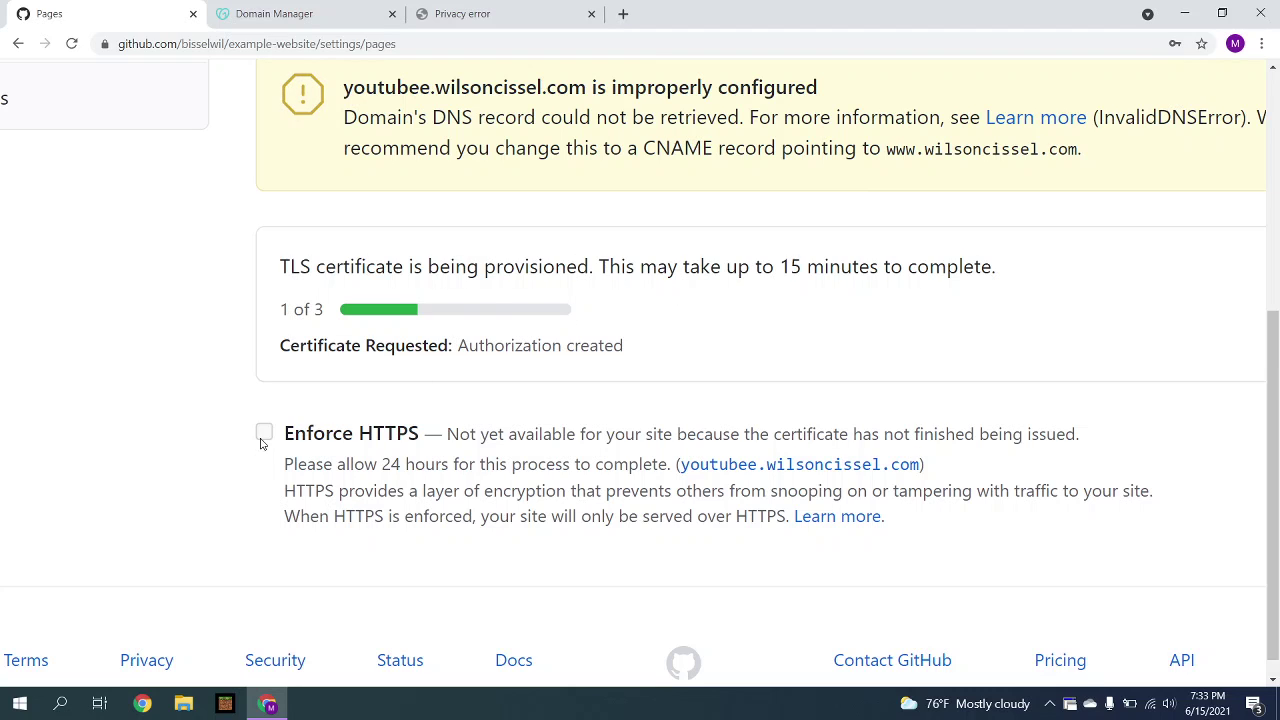
Switch back to the youtubee subdomain's privacy error, show its advanced details and proceed past the warning to view the published page
click(490, 10)
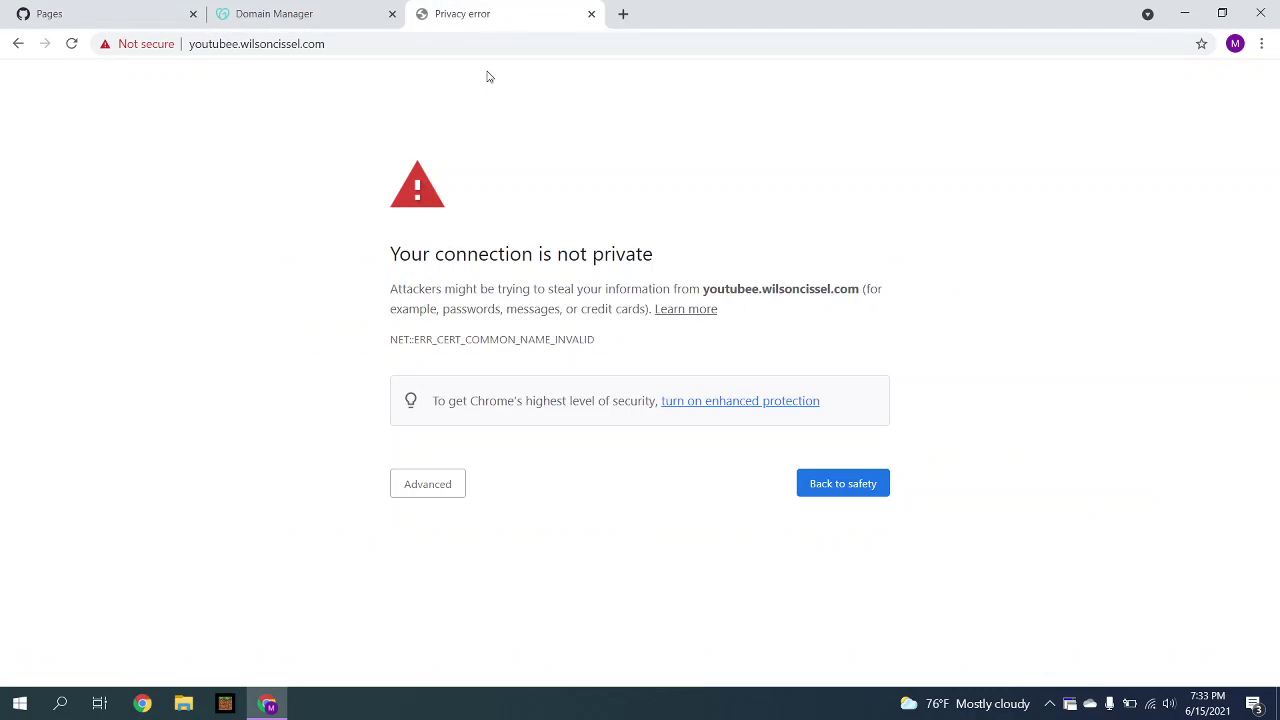
click(447, 486)
ctrl+scroll(449, 514, up, 3)
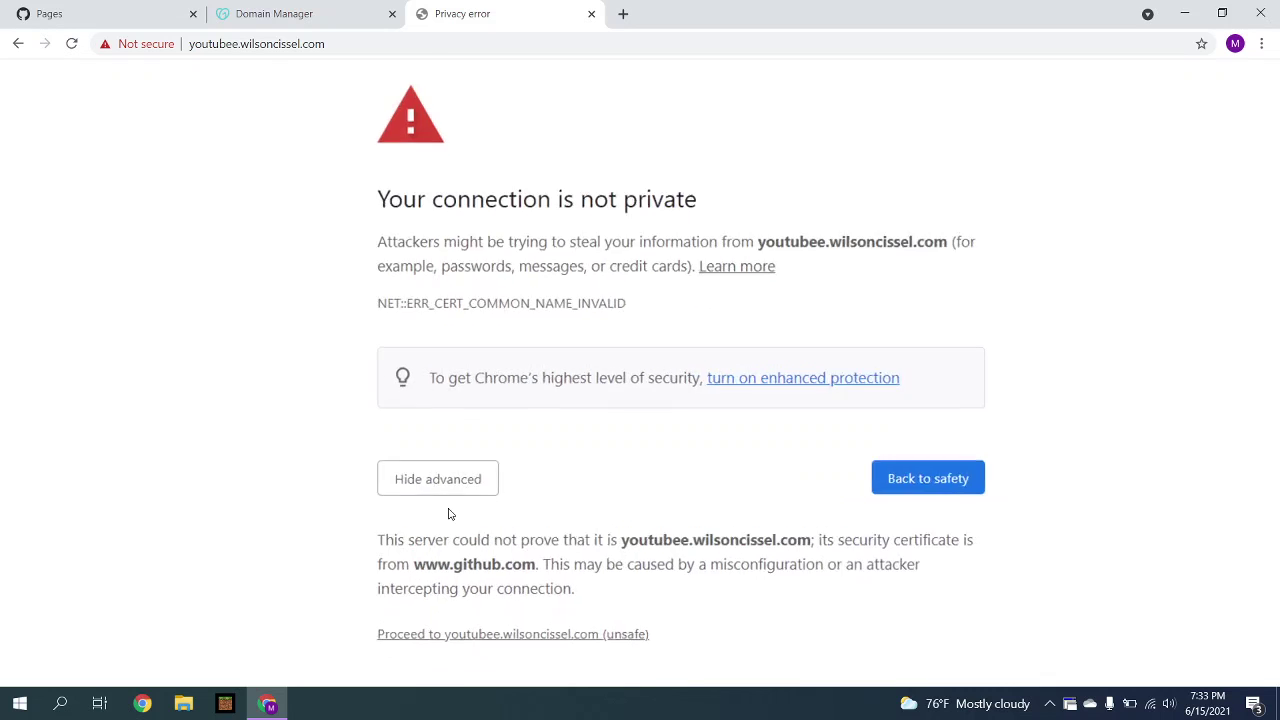
scroll(449, 514, down, 1)
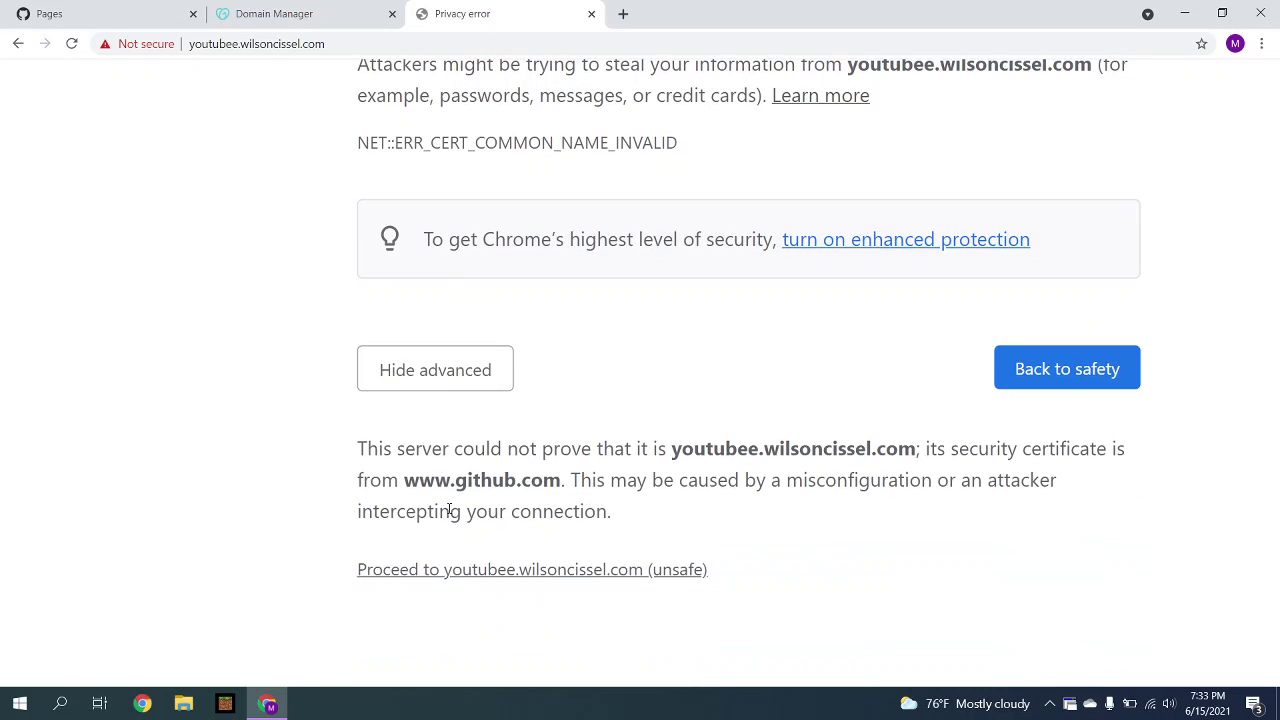
click(450, 571)
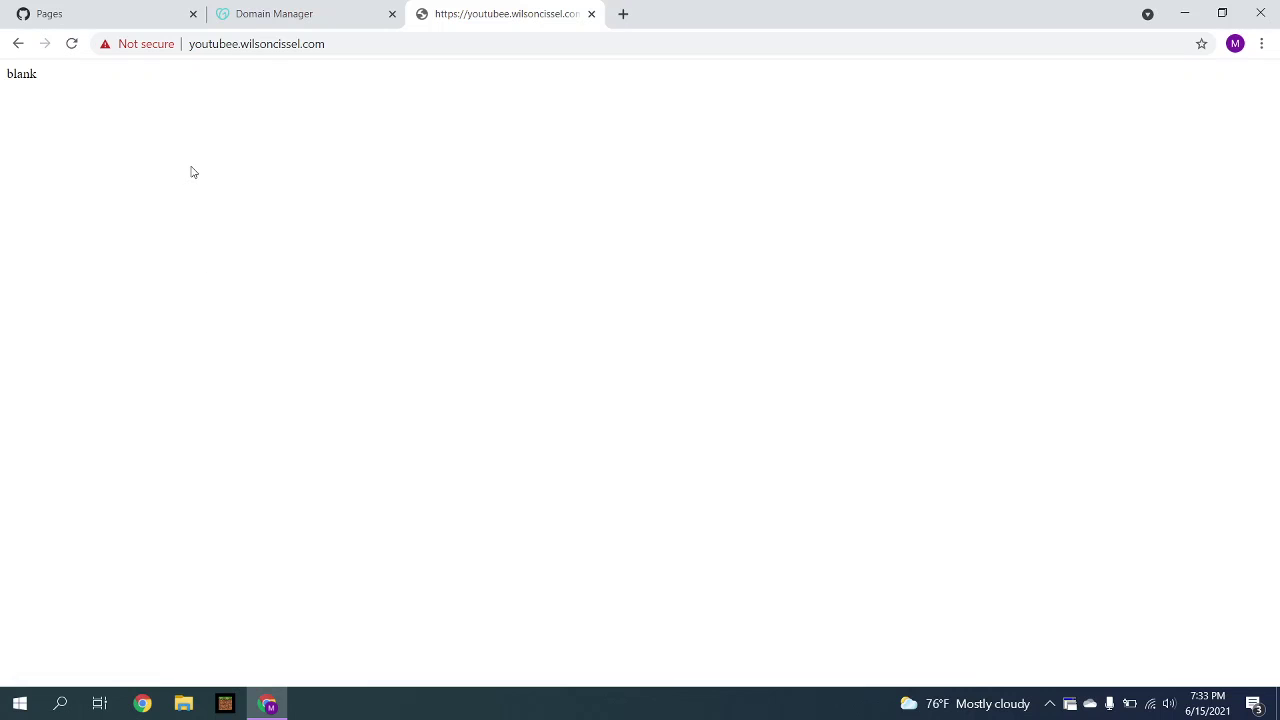
ctrl+scroll(11, 113, up, 4)
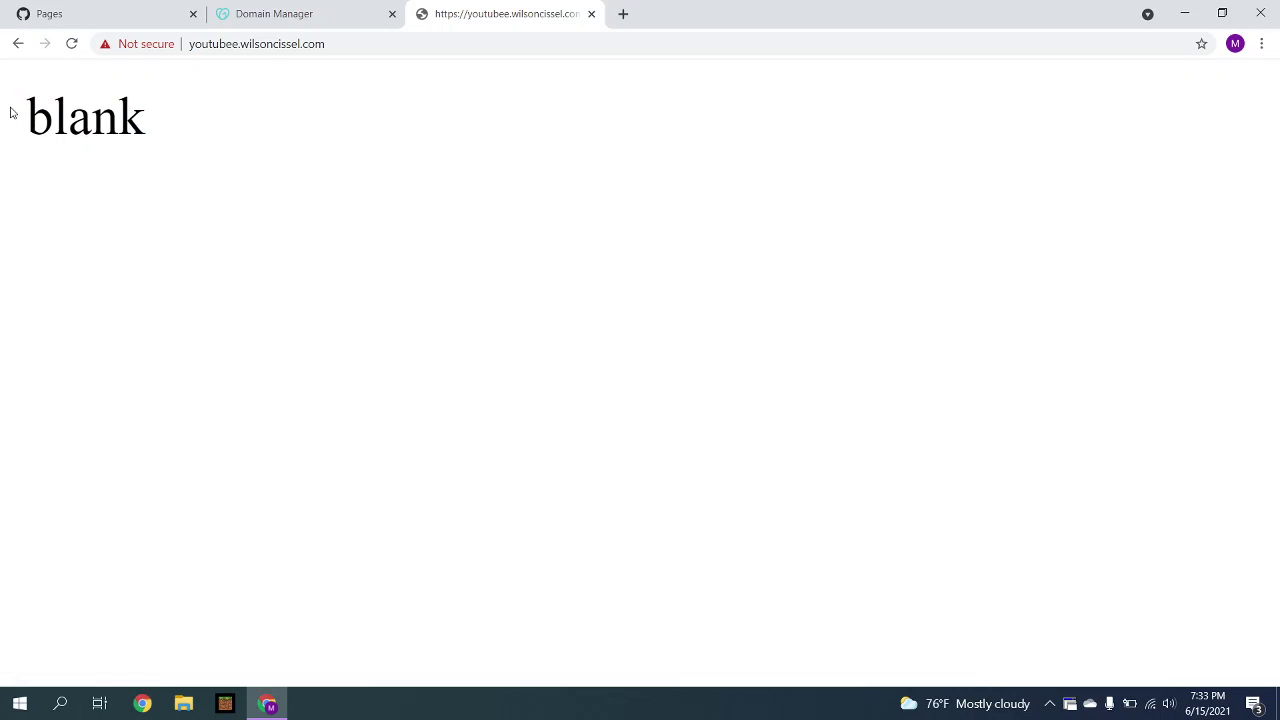